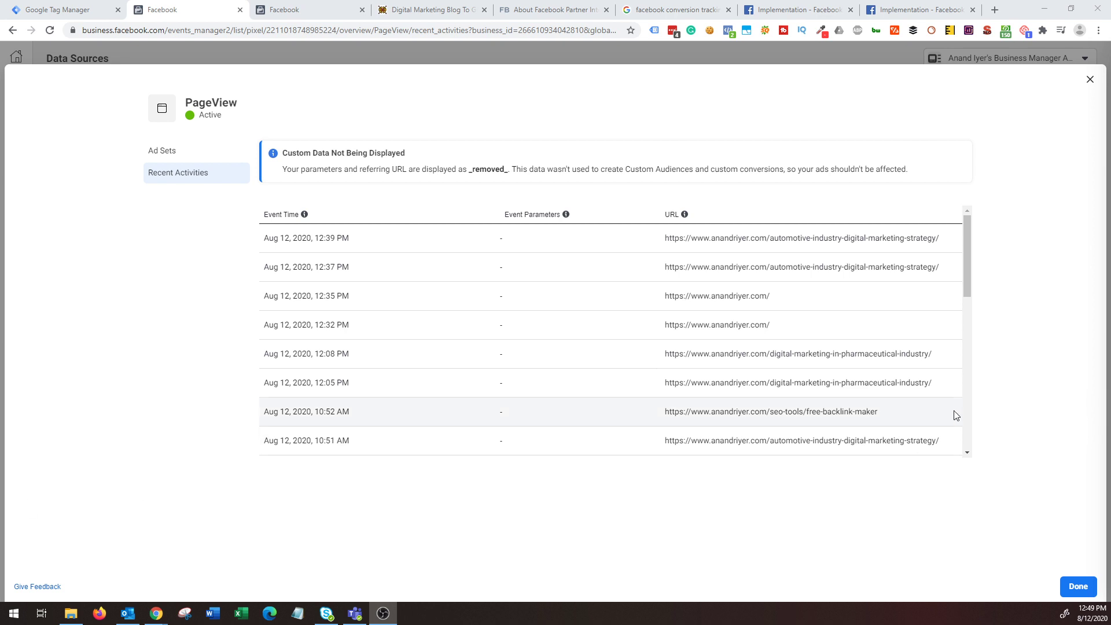
Close the PageView event details and examine the Base Code snippet in the Facebook for Developers pixel implementation documentation.
left_click(1090, 79)
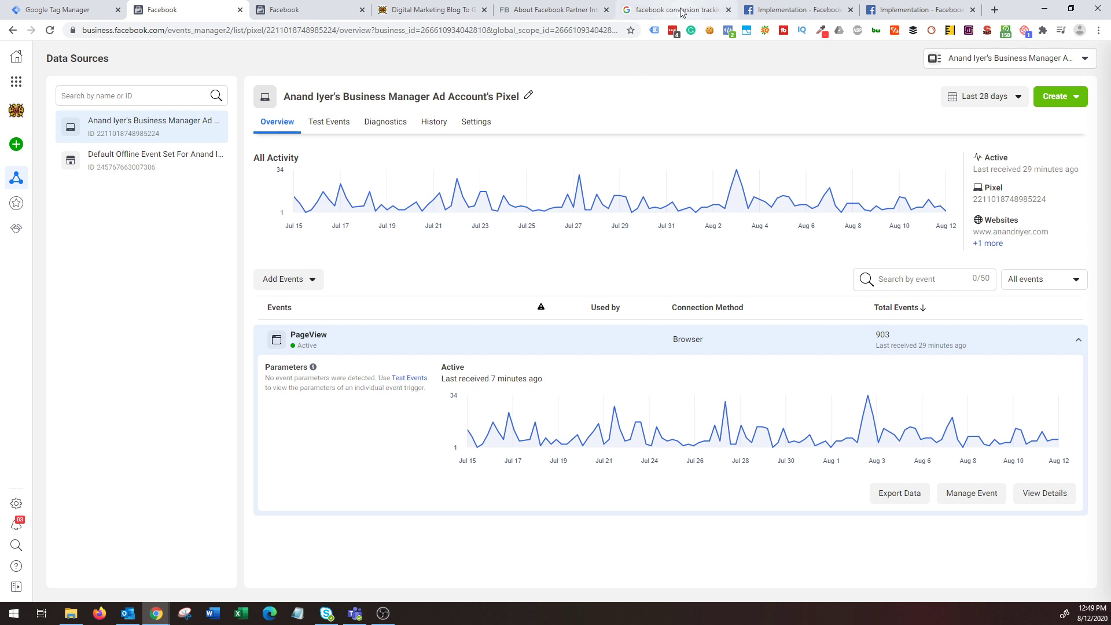
left_click(796, 10)
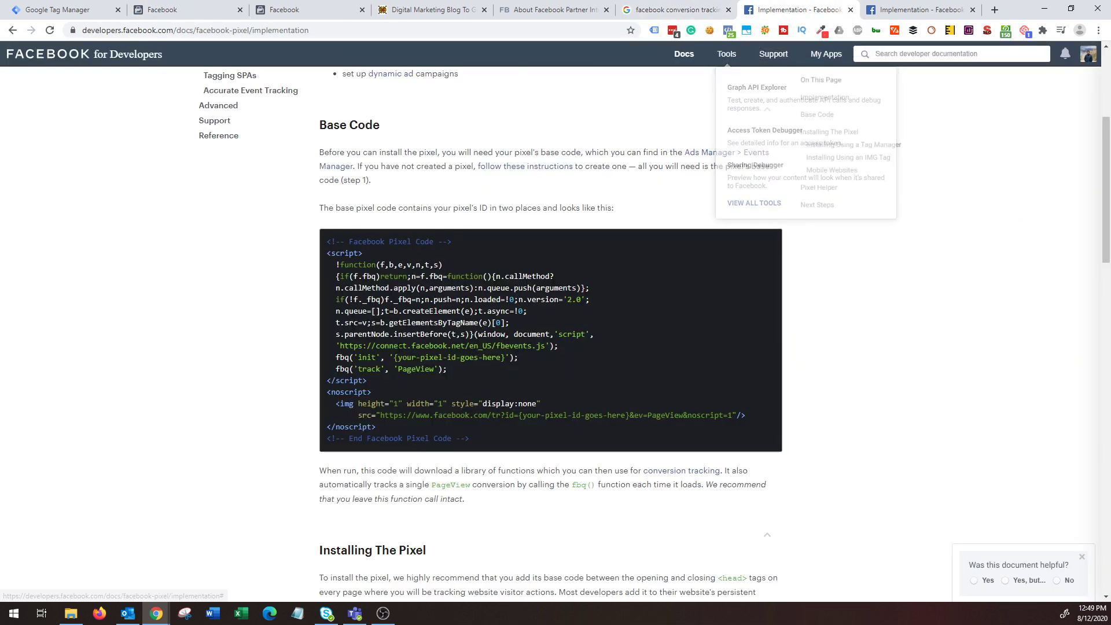
left_click_drag(469, 436, 325, 255)
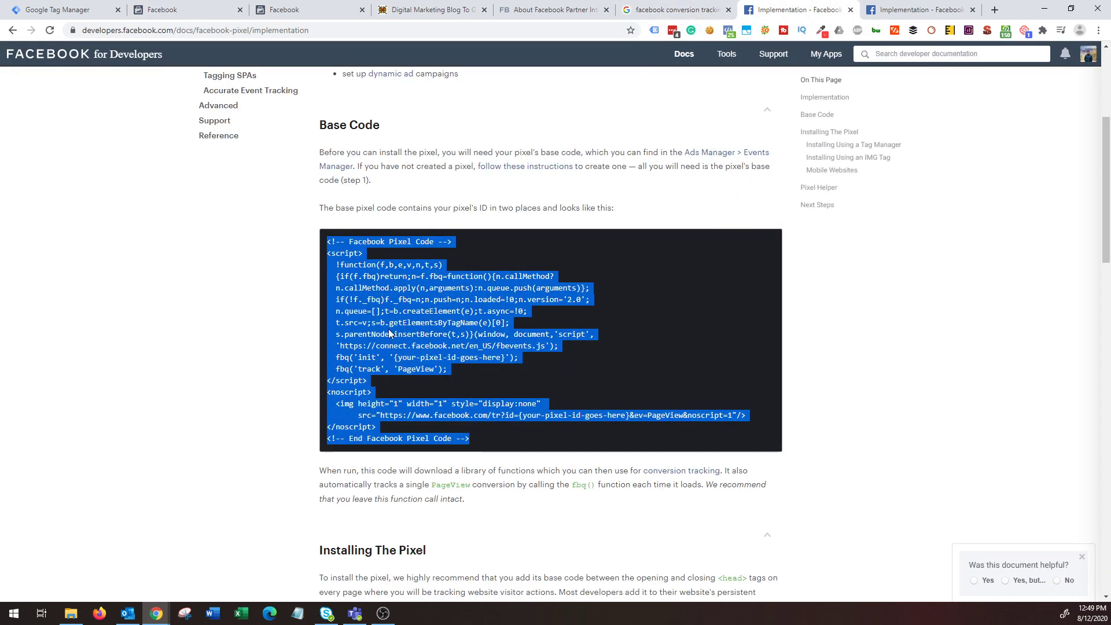
left_click(478, 333)
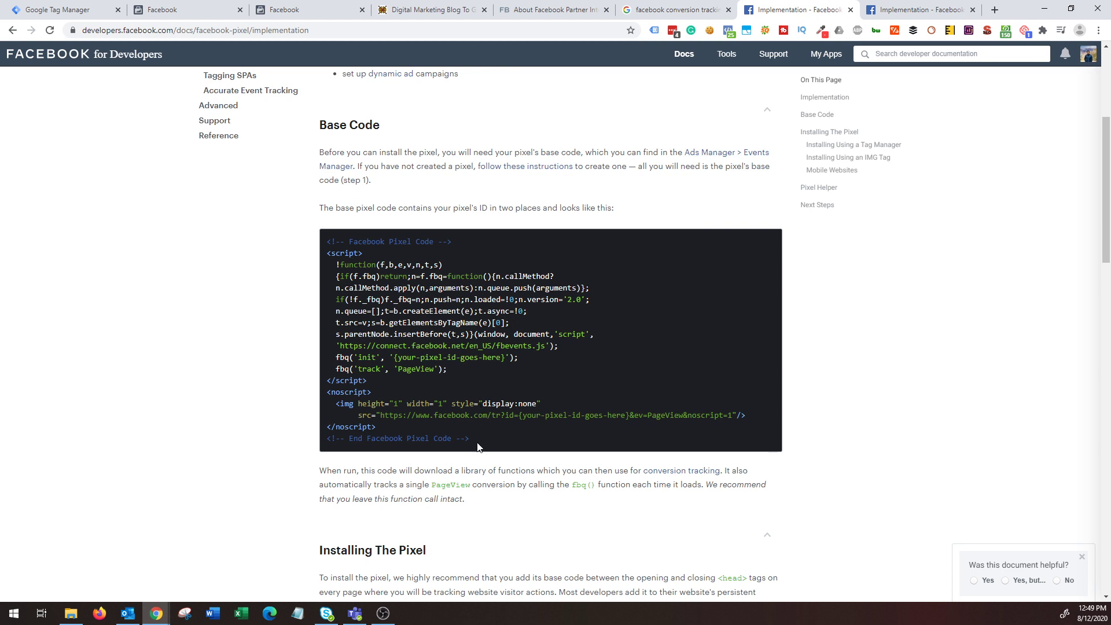
left_click_drag(477, 446, 325, 239)
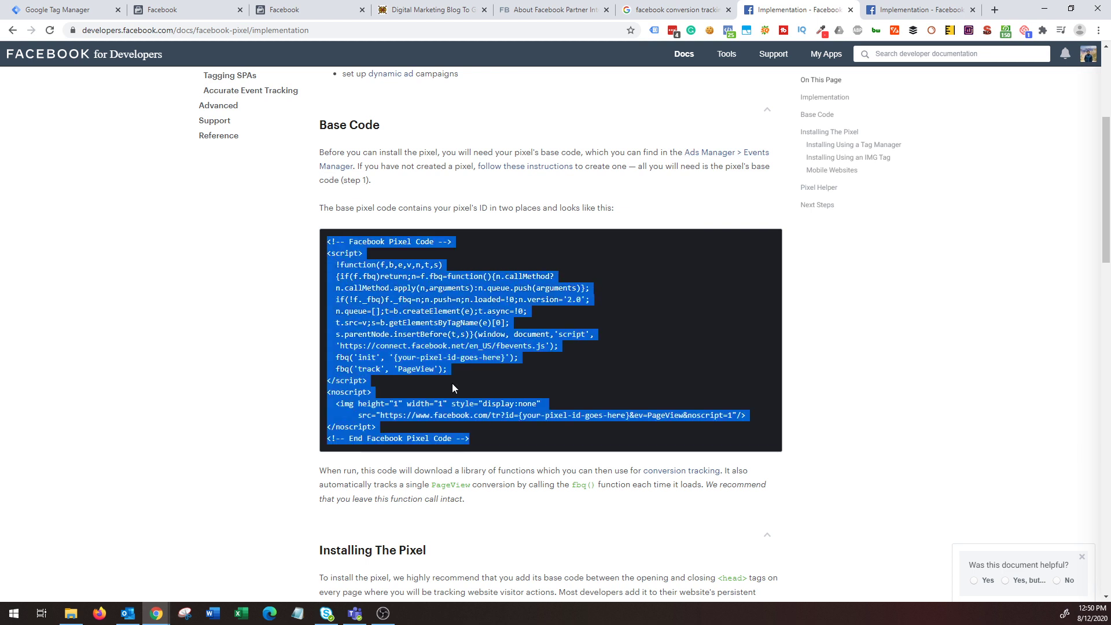
Examine both pixel ID placeholders in the base code and look up the India ad account's pixel ID in Events Manager.
left_click(452, 368)
left_click_drag(394, 358, 505, 357)
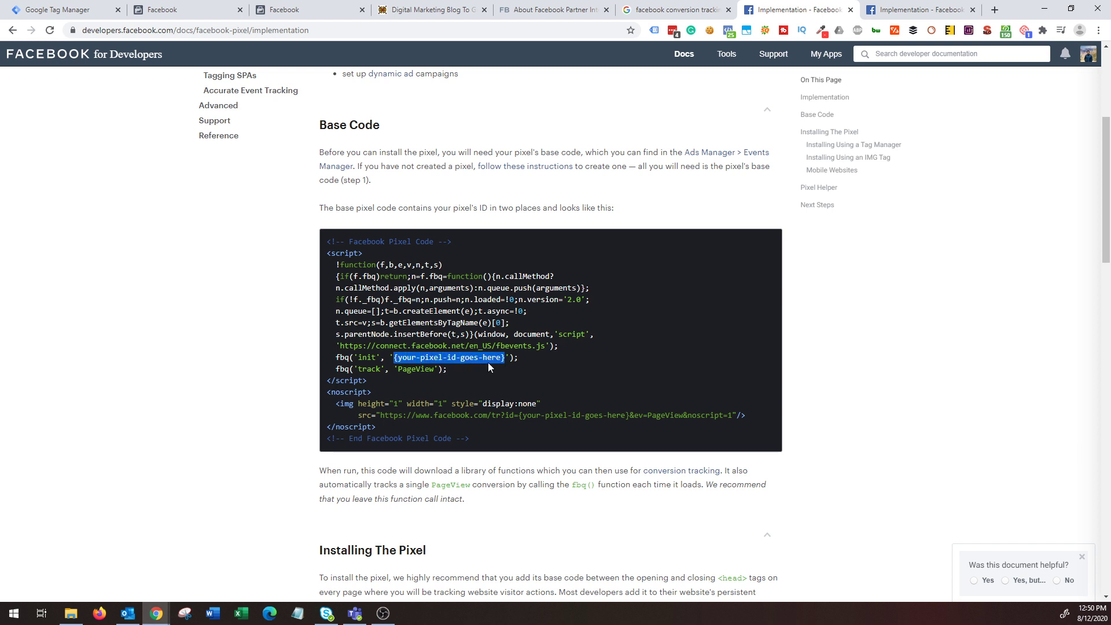
left_click(331, 6)
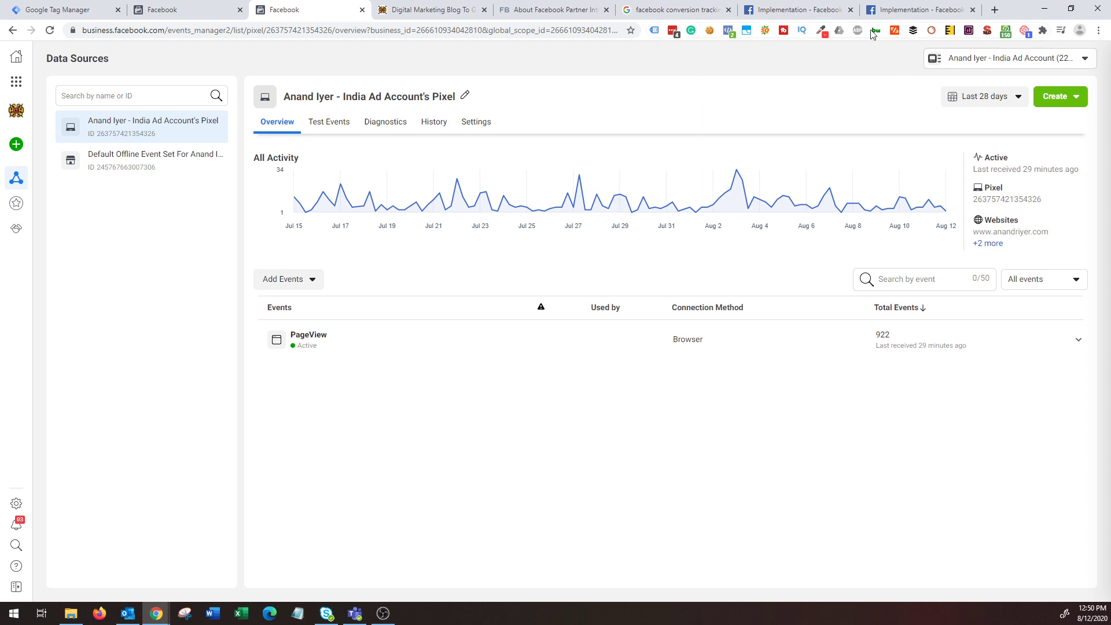
left_click(796, 10)
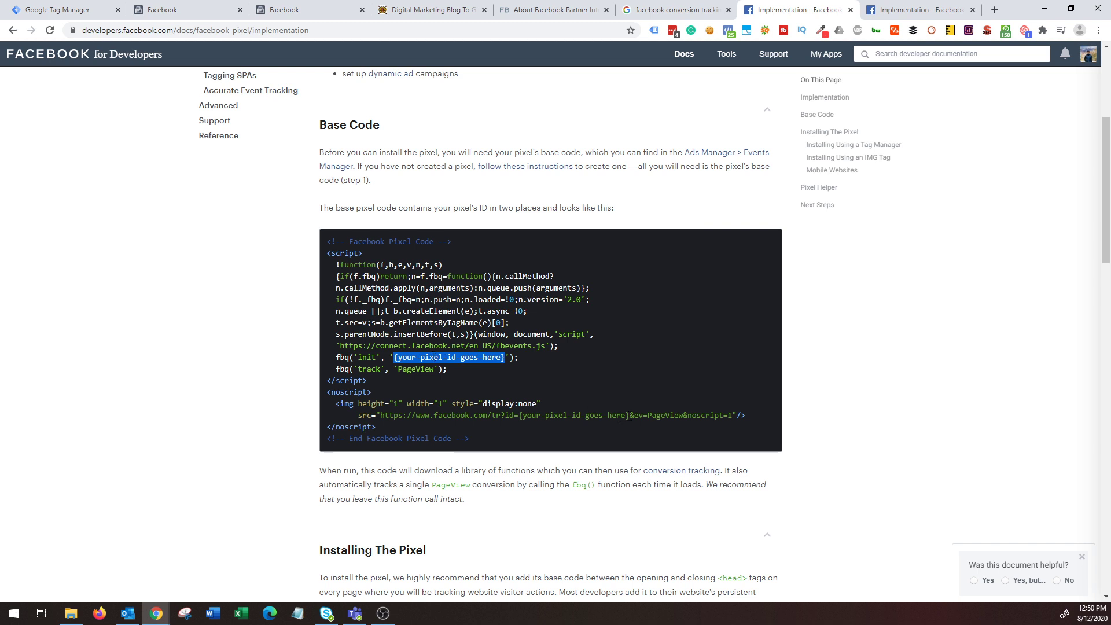
left_click_drag(630, 416, 522, 415)
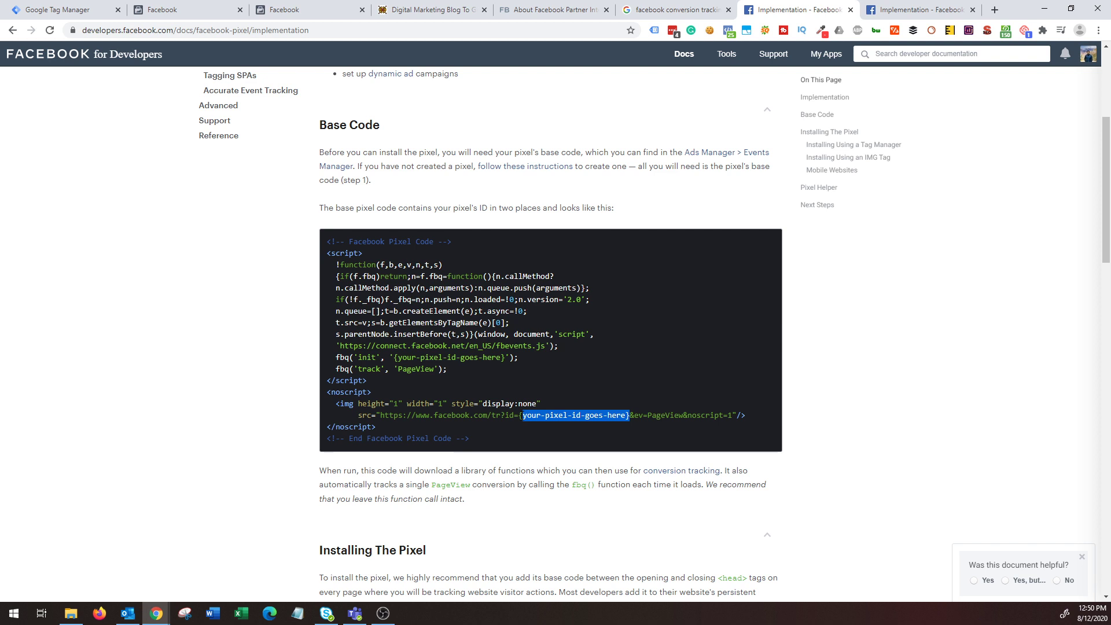
left_click_drag(471, 439, 313, 235)
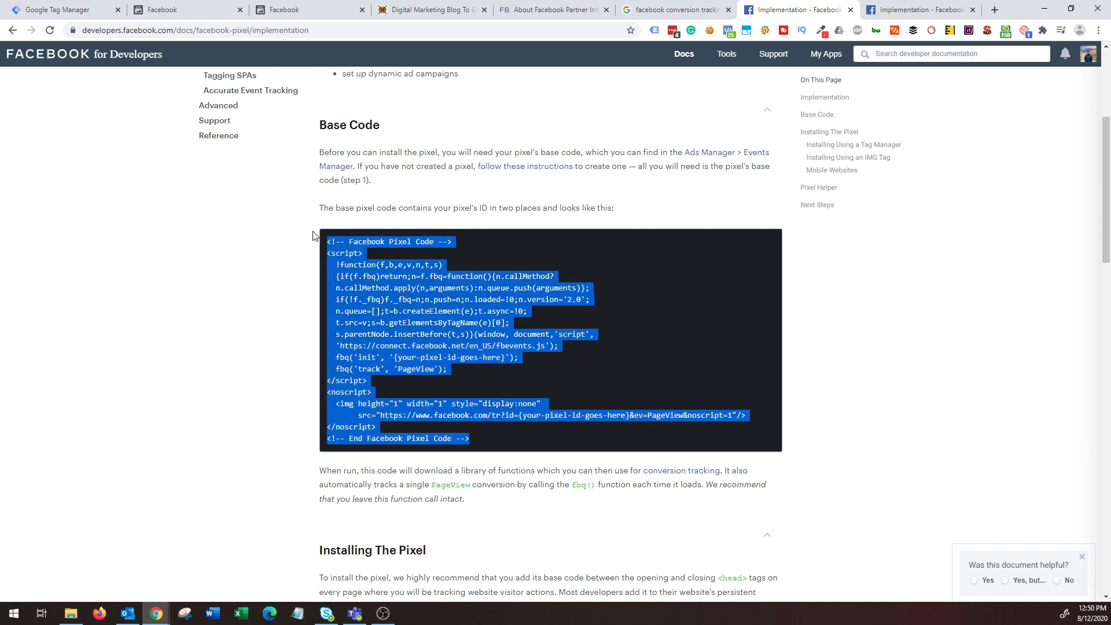
Switch to Google Tag Manager and create a new tag named Facebook Pixel Code.
left_click(72, 6)
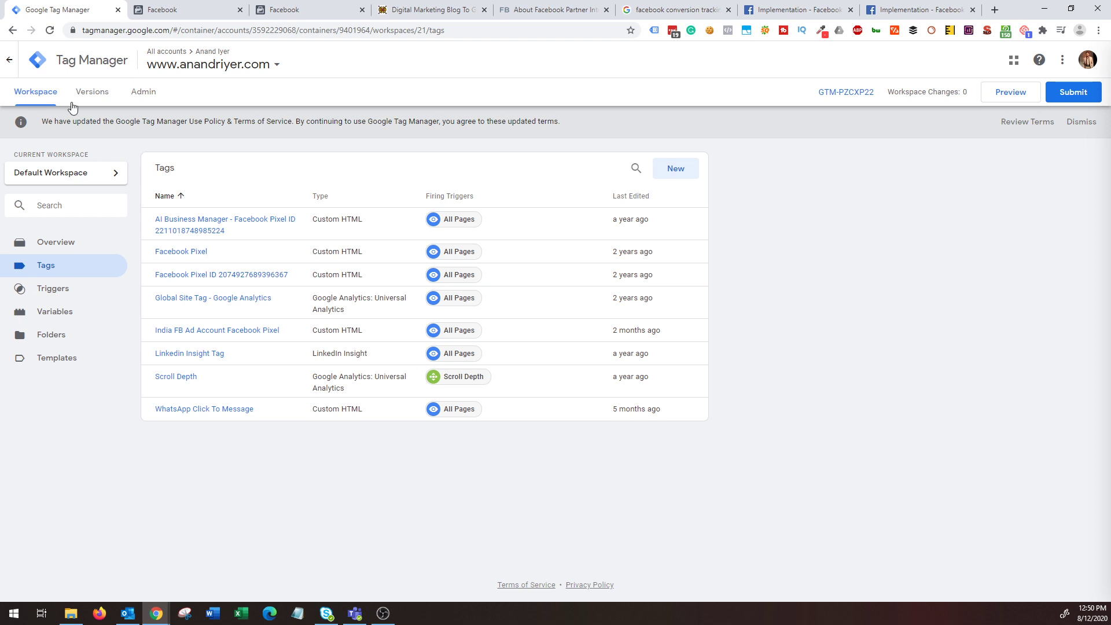
left_click(672, 178)
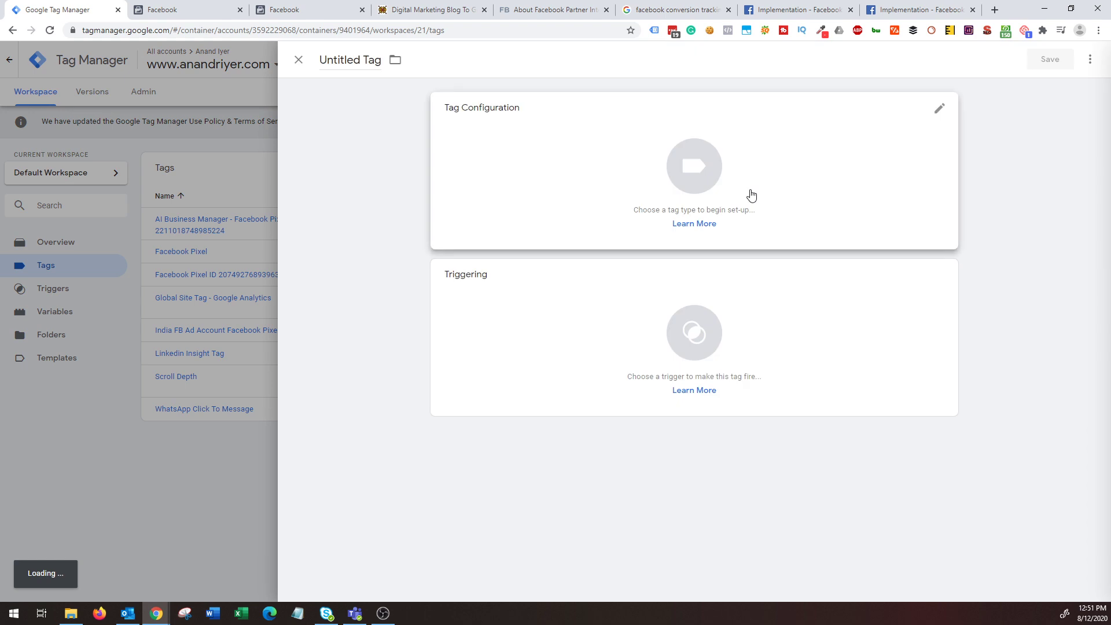
triple_click(329, 63)
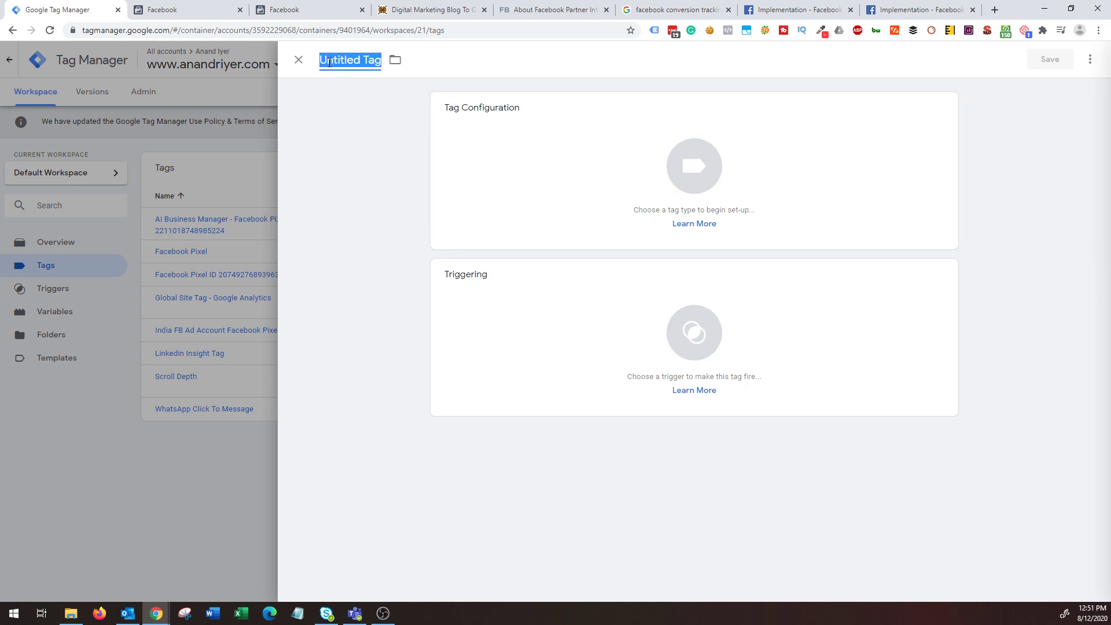
type("Facebook Pixe")
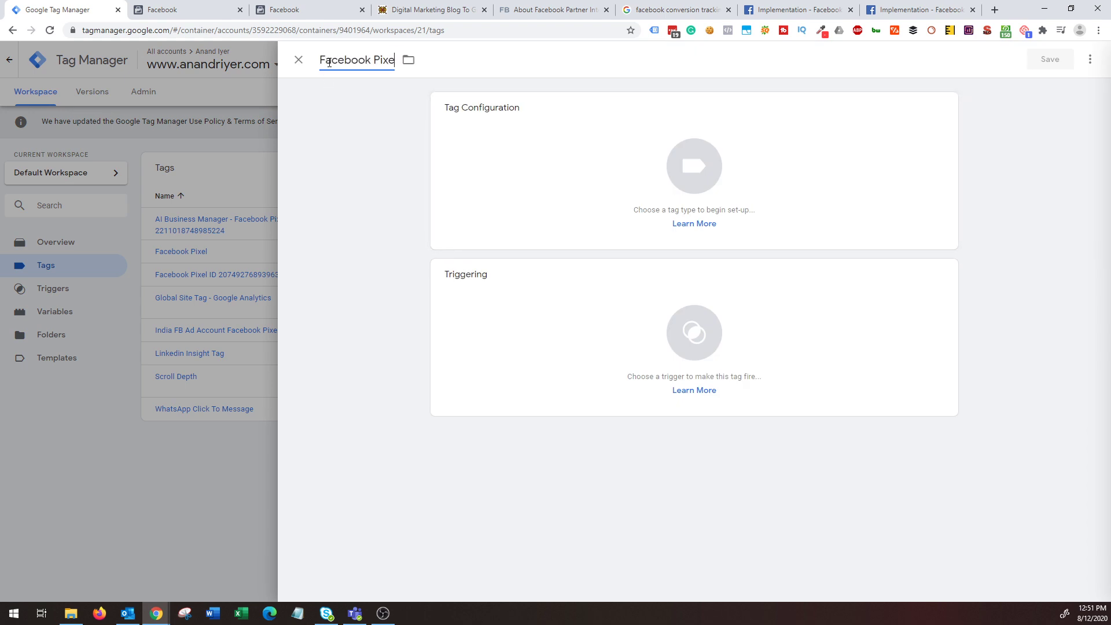
type("l Code")
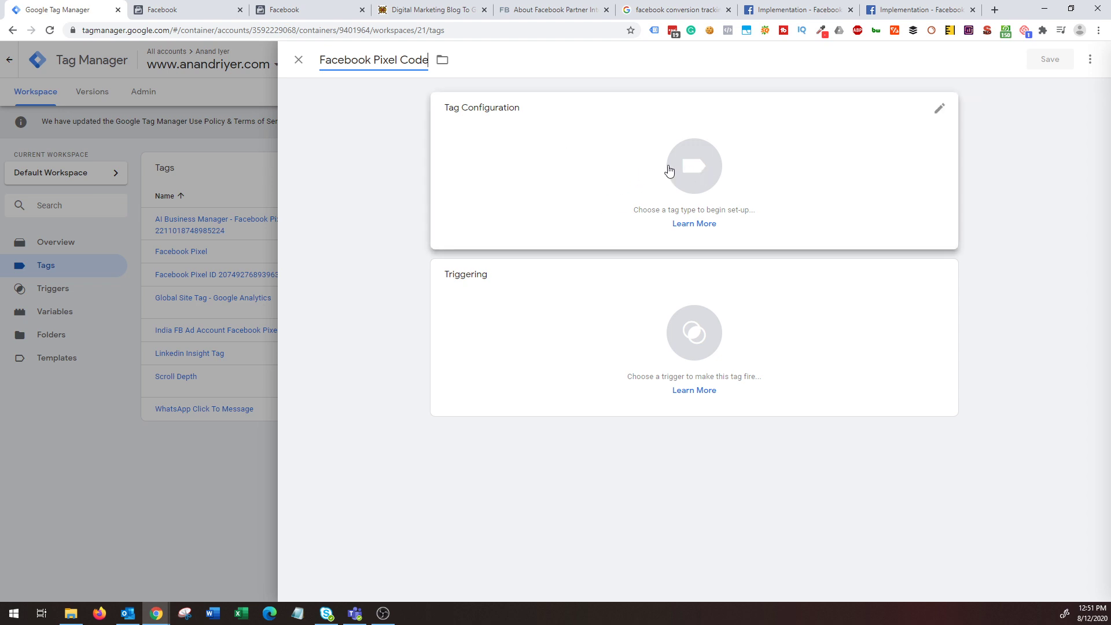
Browse the available tag types and set the new tag's type to Custom HTML.
left_click(669, 169)
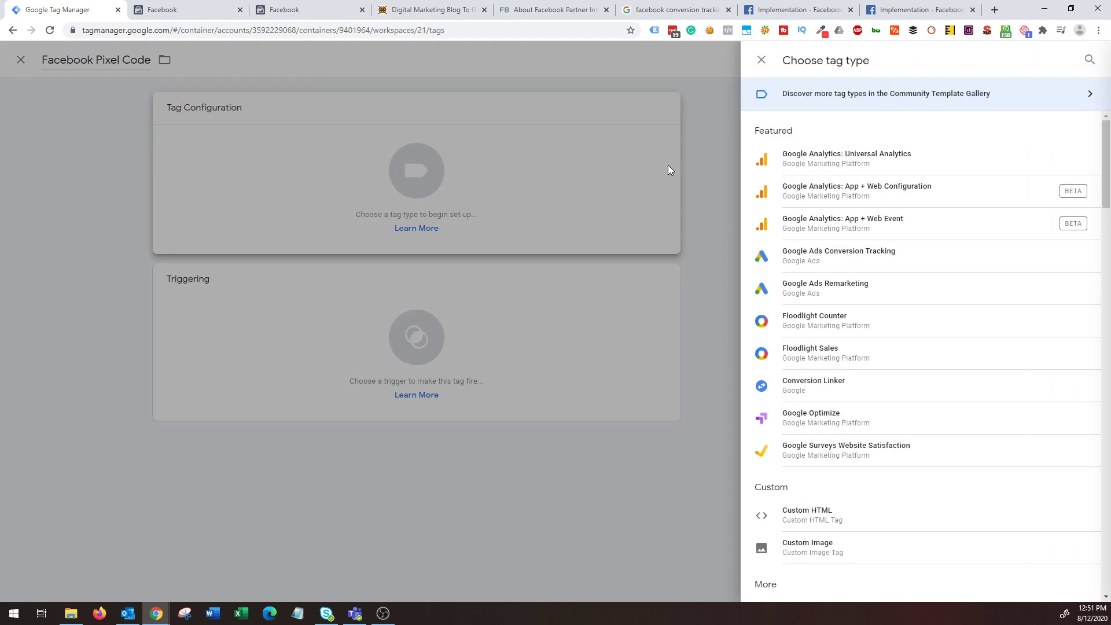
scroll(868, 345, "down", 3)
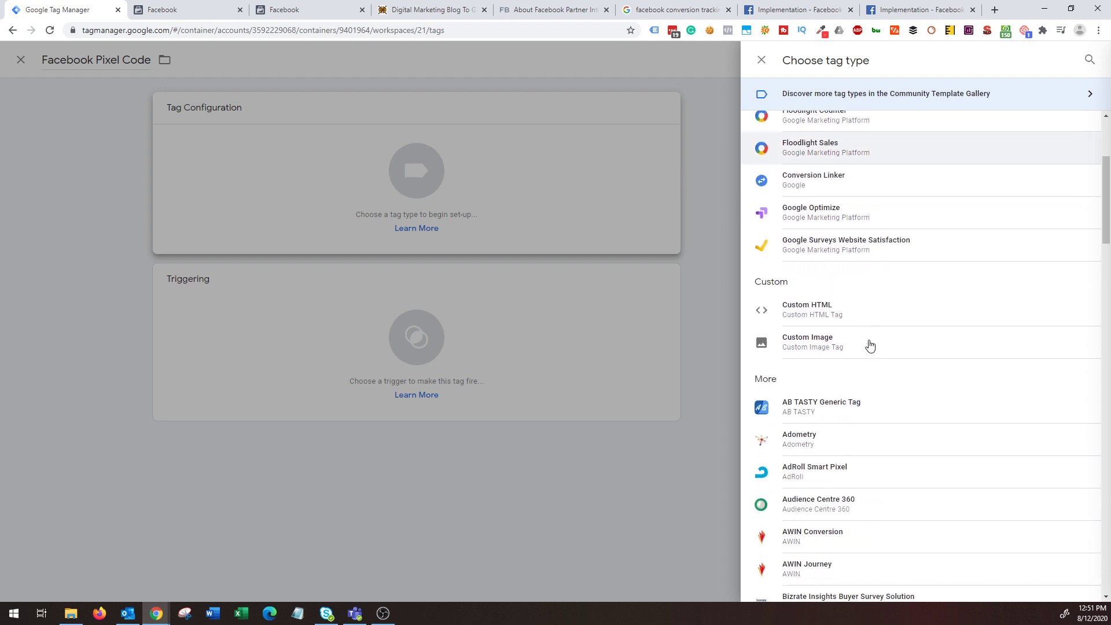
scroll(870, 345, "down", 4)
scroll(870, 345, "up", 7)
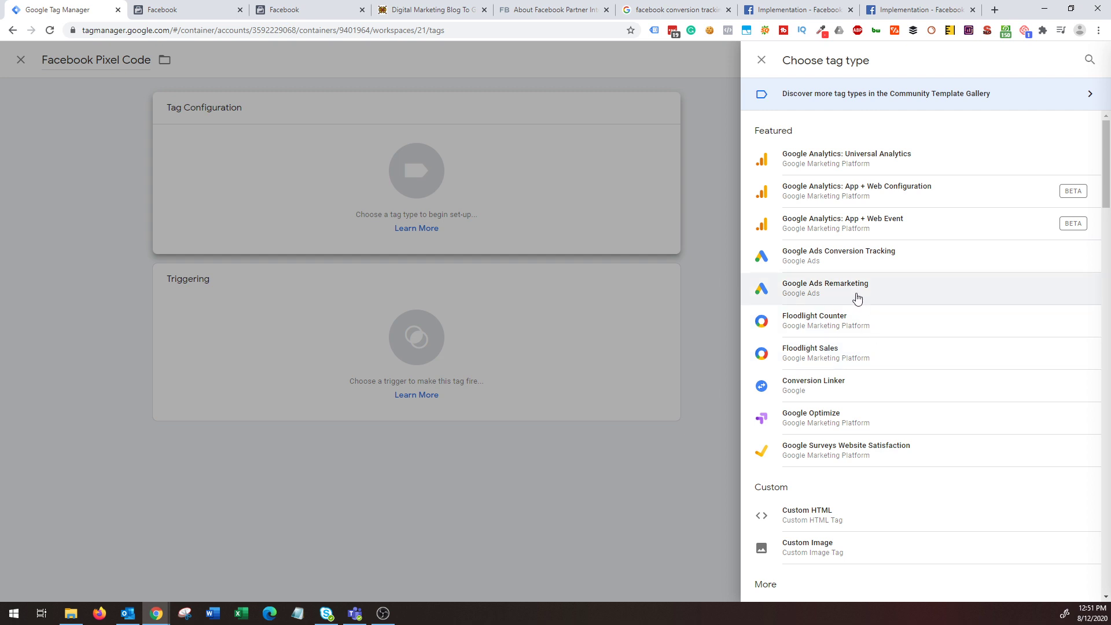
scroll(857, 298, "down", 18)
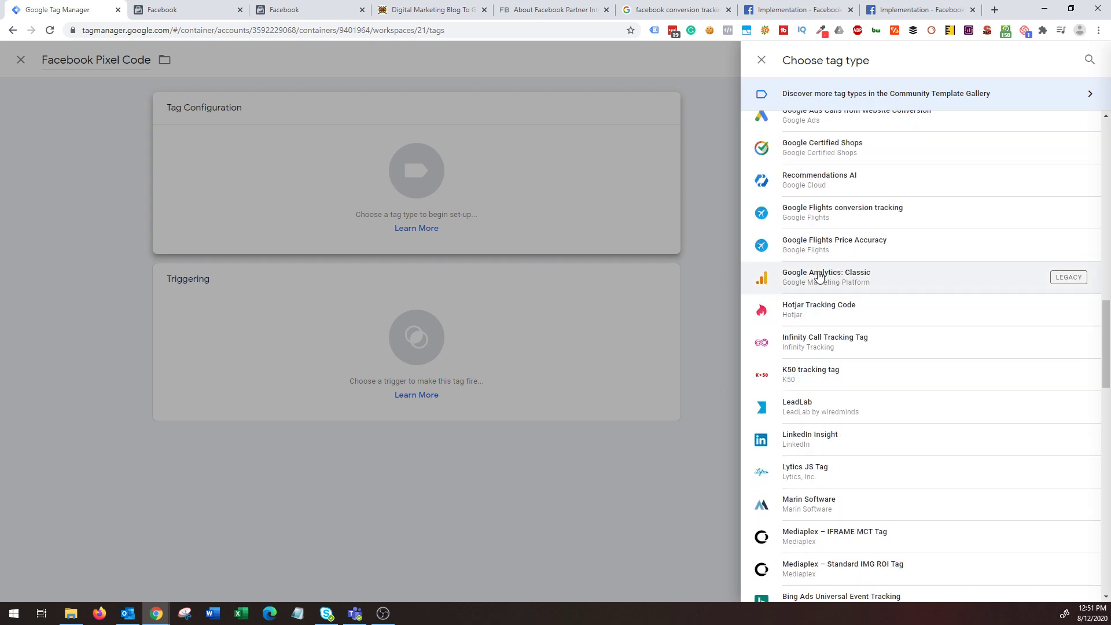
scroll(855, 381, "up", 7)
scroll(855, 370, "up", 10)
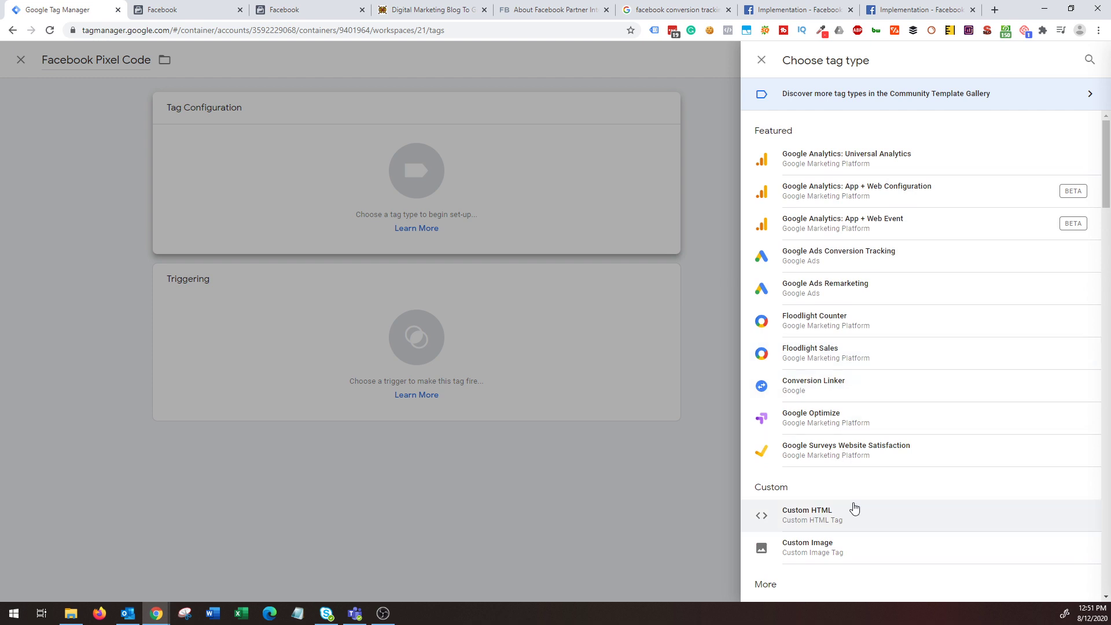
left_click(833, 516)
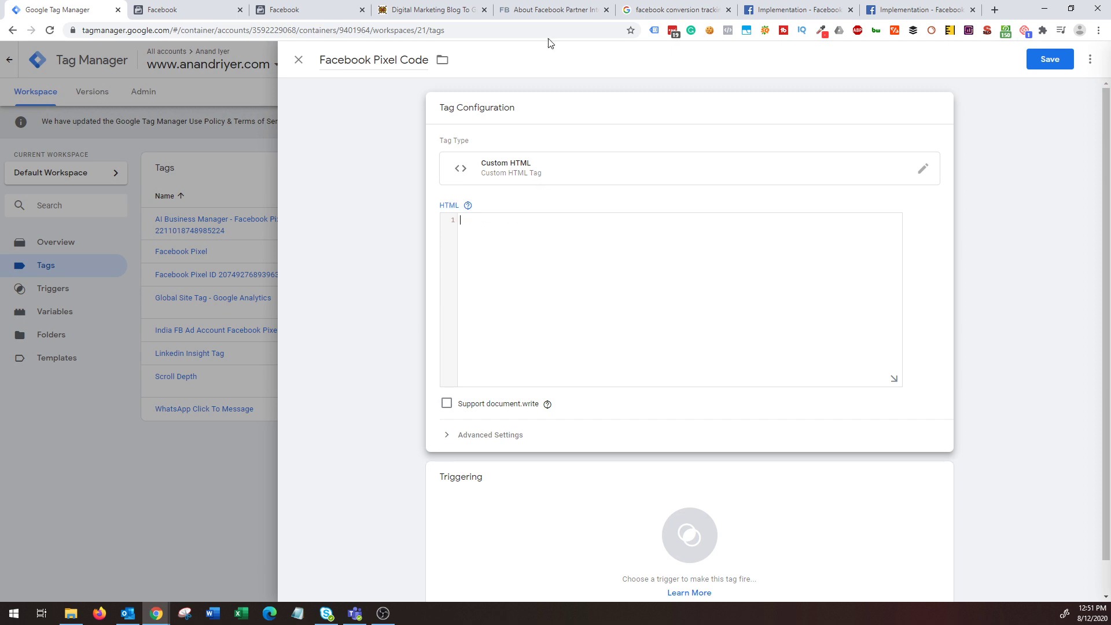
Copy the full Facebook base pixel code from the developer documentation into the tag's HTML in Tag Manager.
left_click(803, 5)
left_click(487, 386)
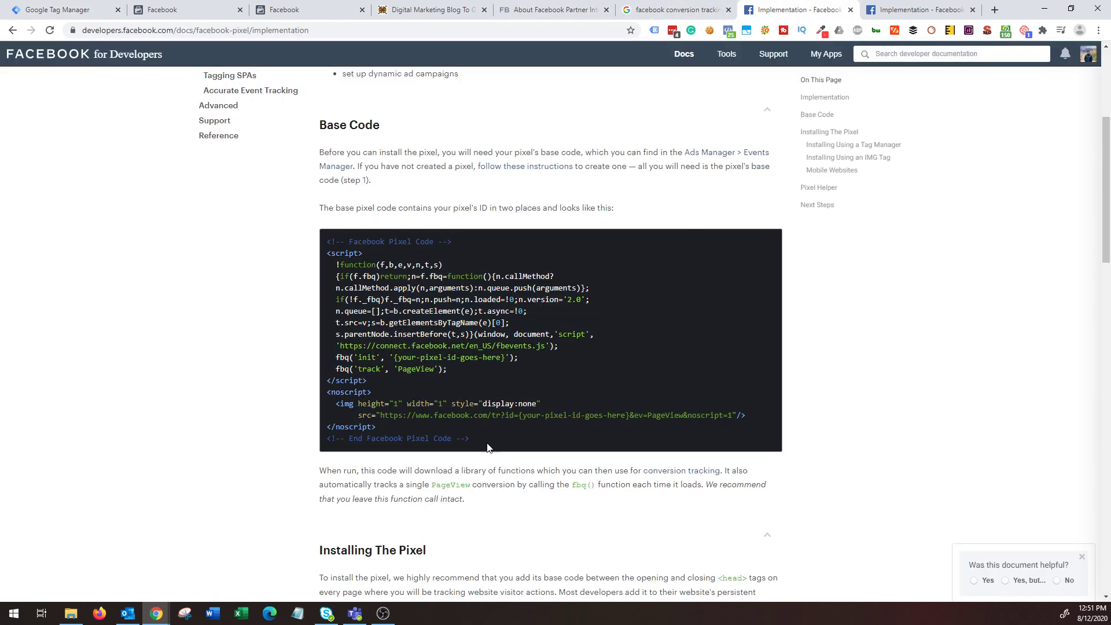
left_click_drag(489, 448, 328, 240)
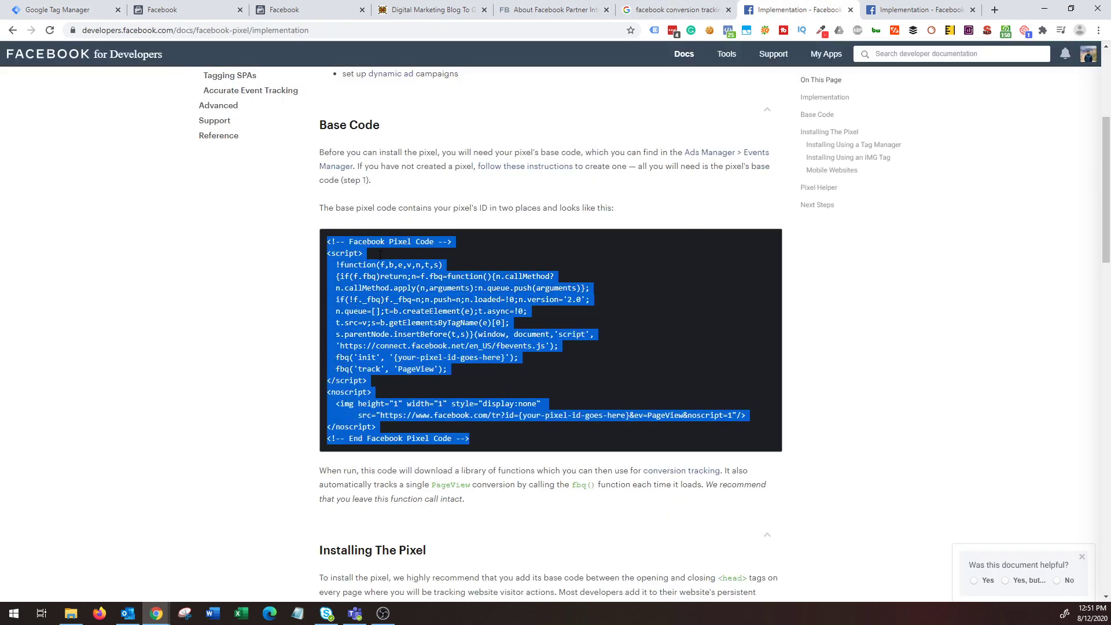
key("ctrl+c")
left_click(58, 9)
key("ctrl+v")
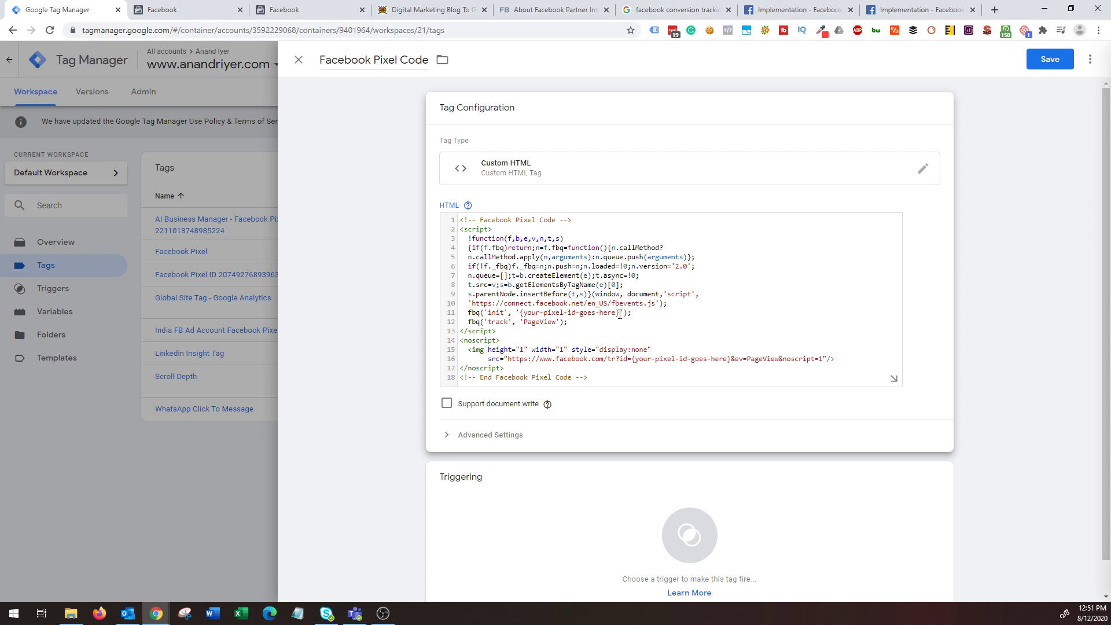
Copy the India ad account's pixel ID from Events Manager and replace both {your-pixel-id-goes-here} placeholders in the tag's HTML with it.
left_click(263, 8)
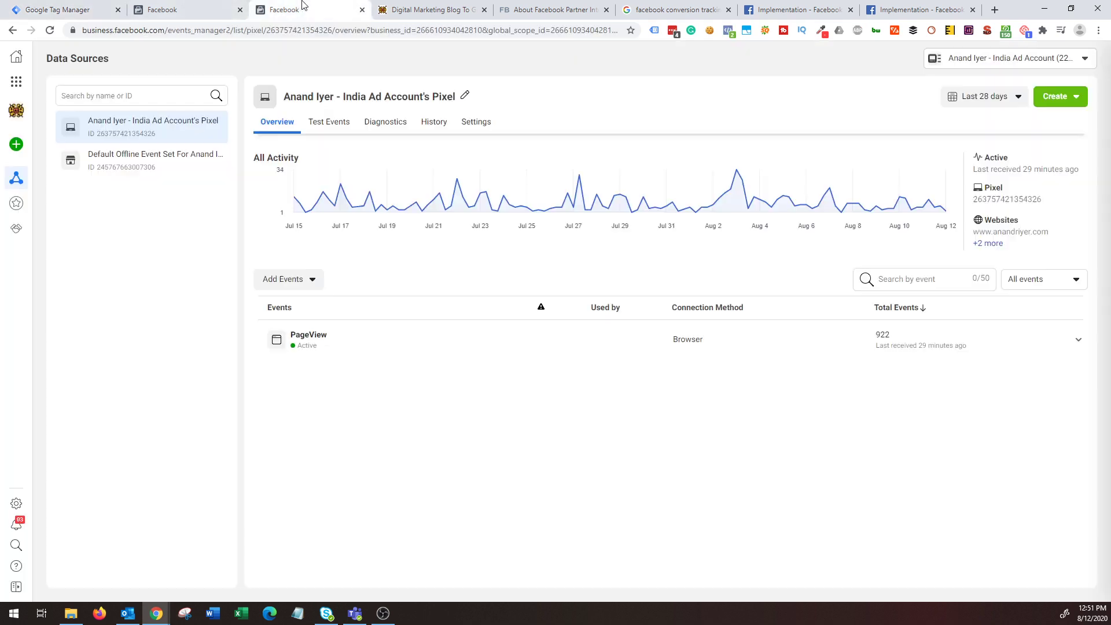
left_click(1003, 206)
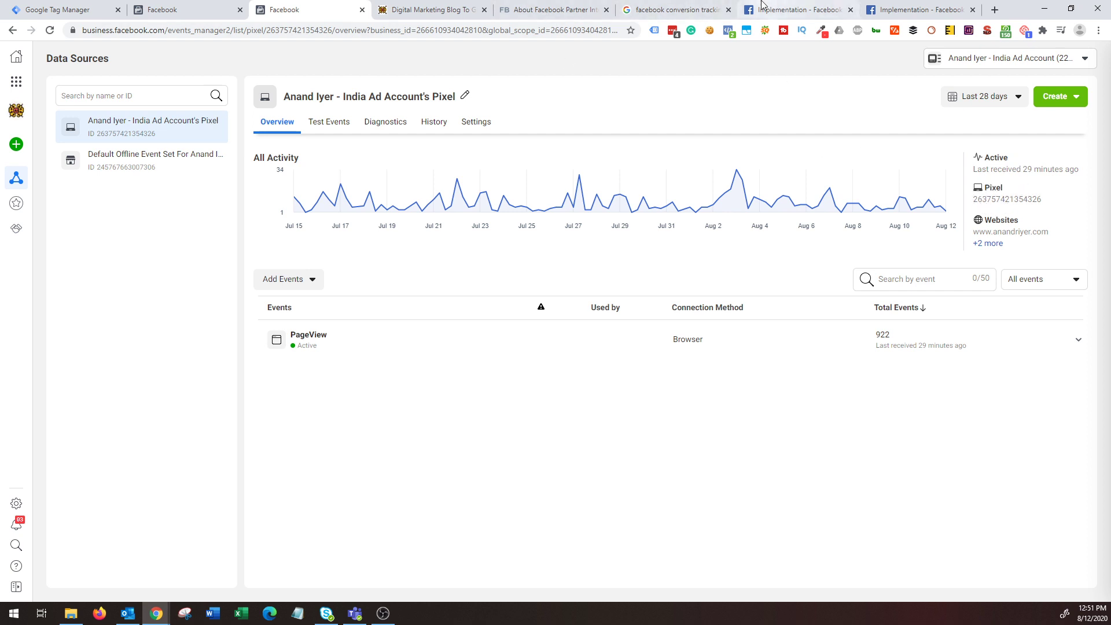
left_click(79, 7)
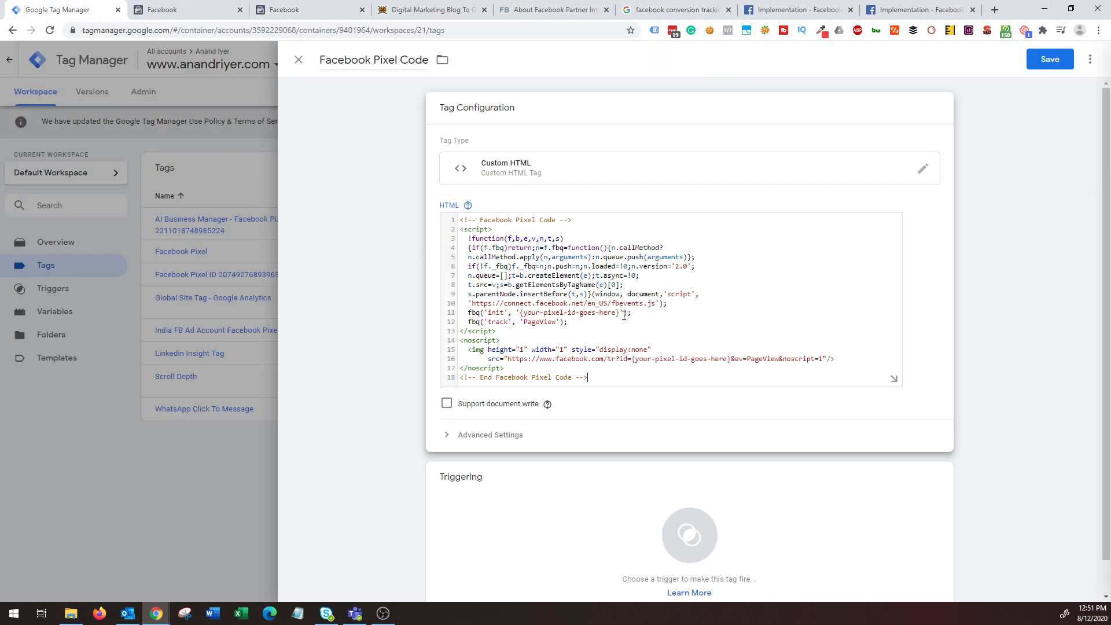
left_click_drag(620, 312, 523, 313)
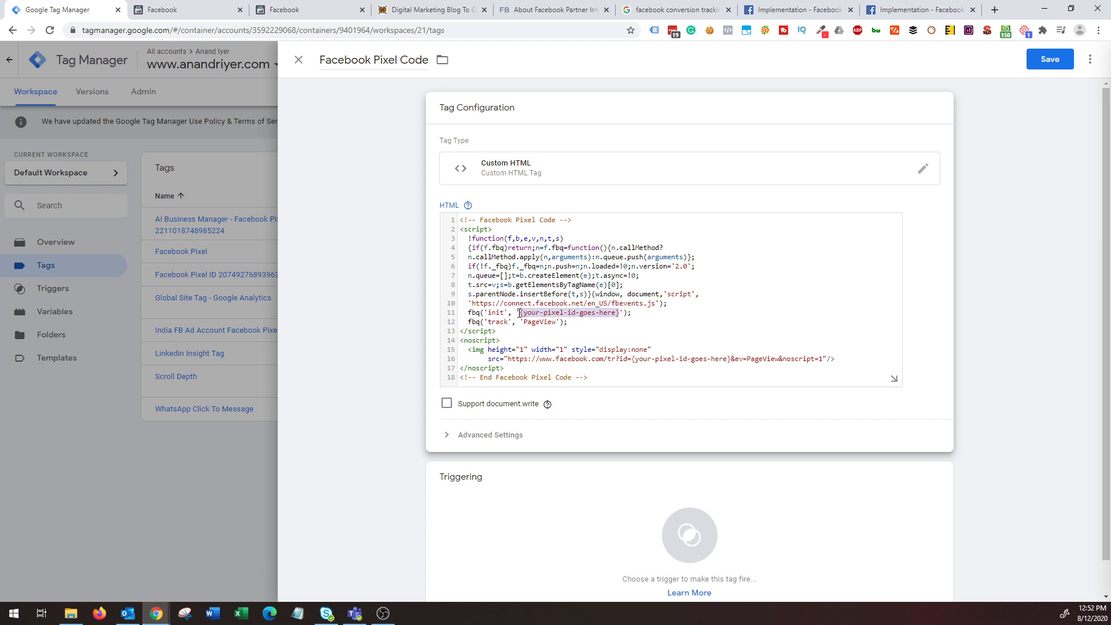
key("ctrl+v")
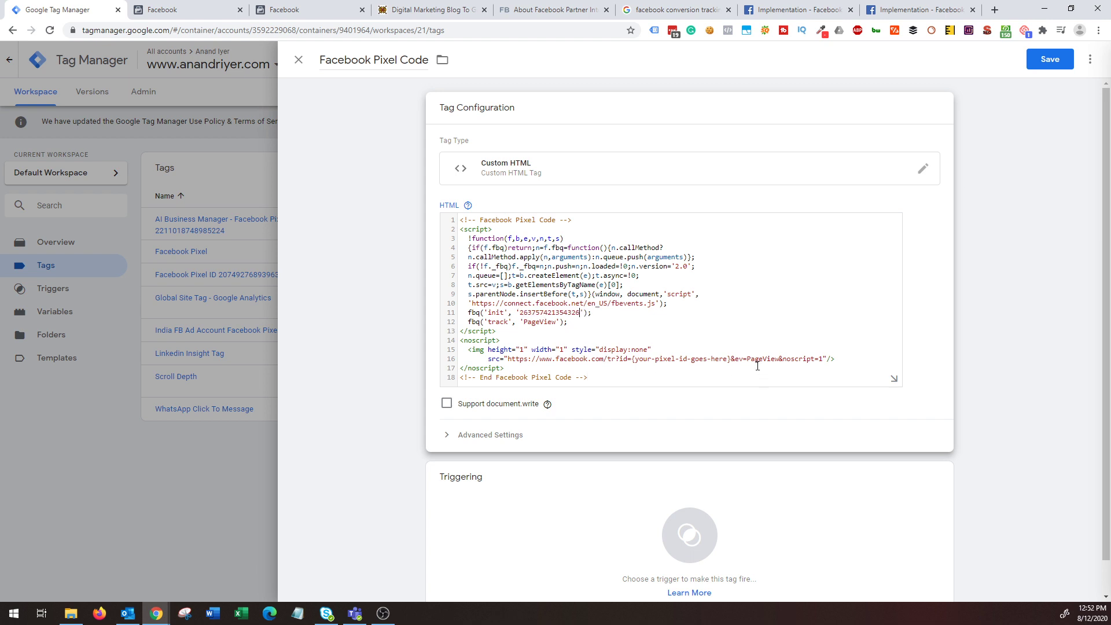
left_click_drag(731, 359, 632, 360)
key("ctrl+v")
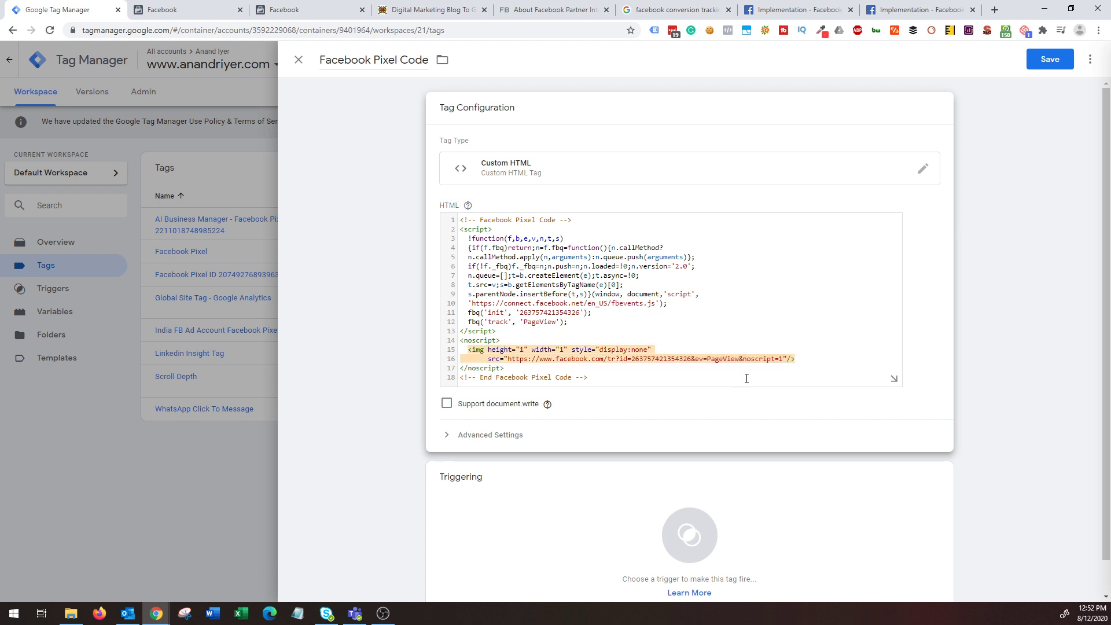
left_click(697, 380)
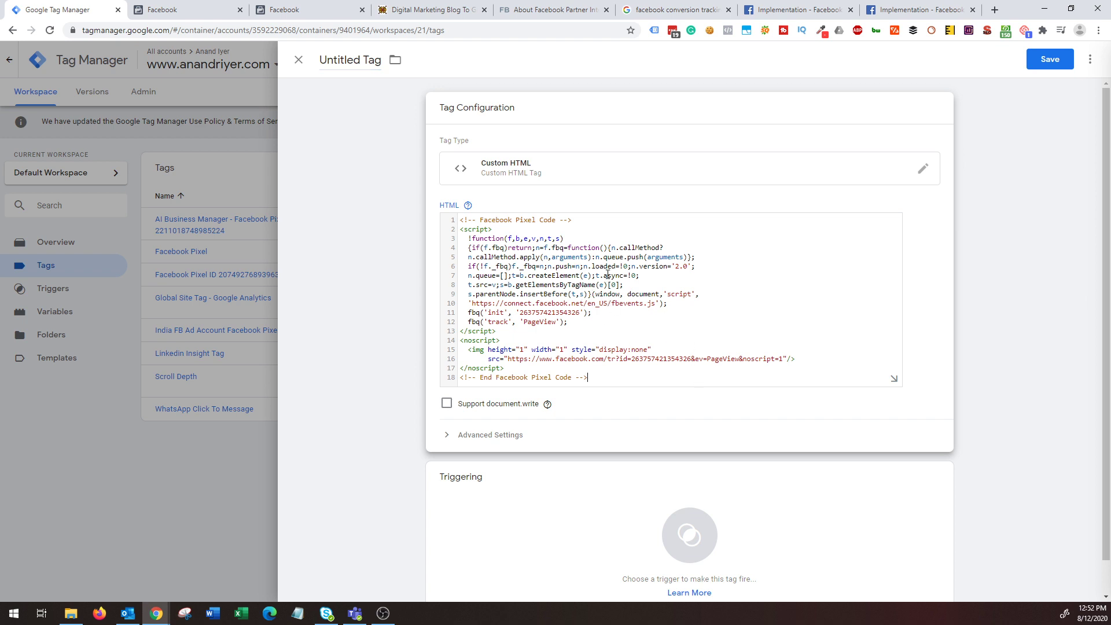
Set the new Custom HTML tag to fire on the All Pages trigger.
scroll(675, 461, "down", 1)
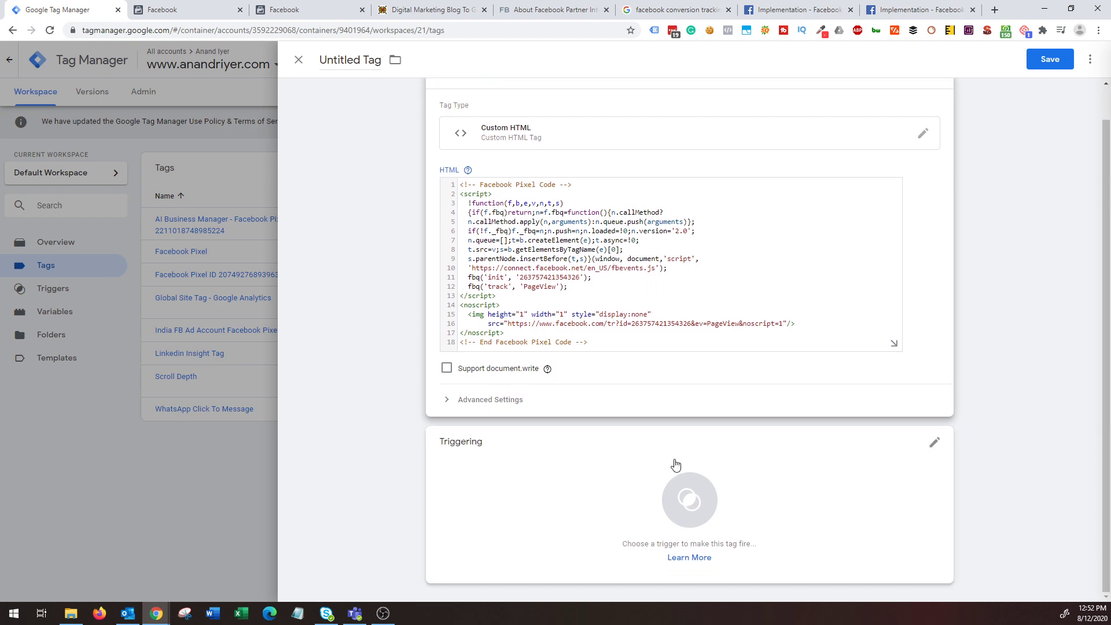
left_click(677, 469)
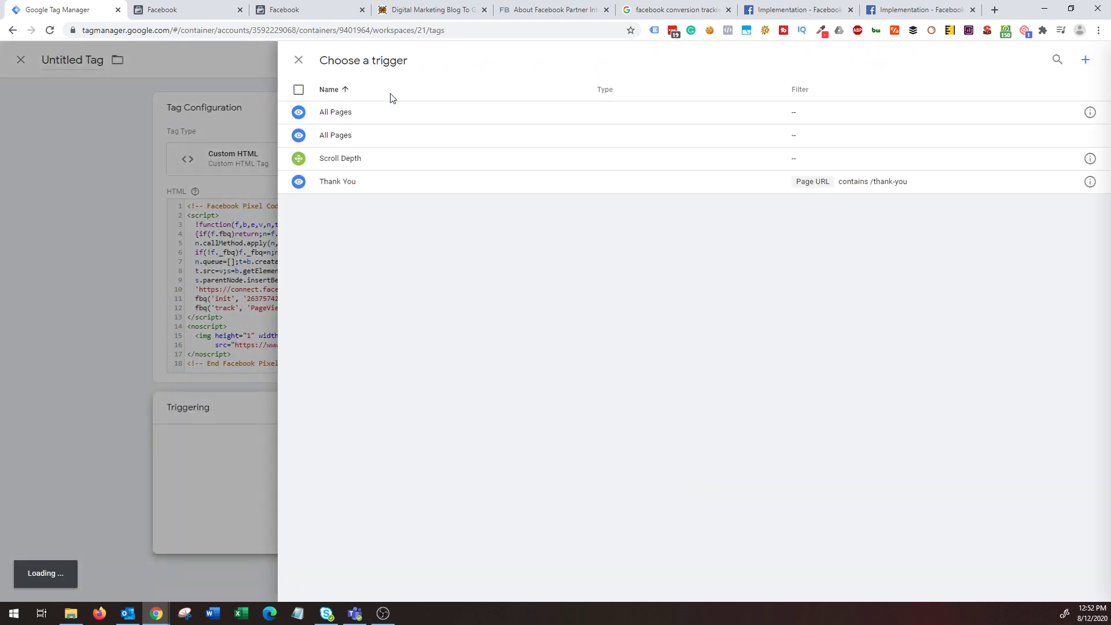
left_click(335, 113)
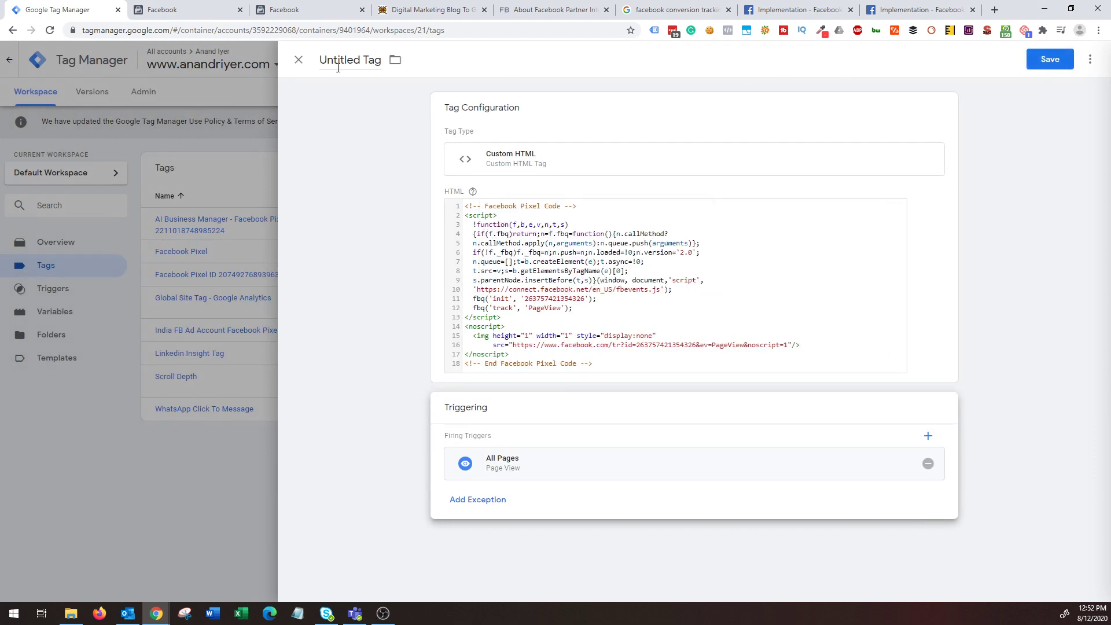
Discard the unsaved tag and review the configuration and trigger of the existing Facebook Pixel ID tag.
left_click(298, 60)
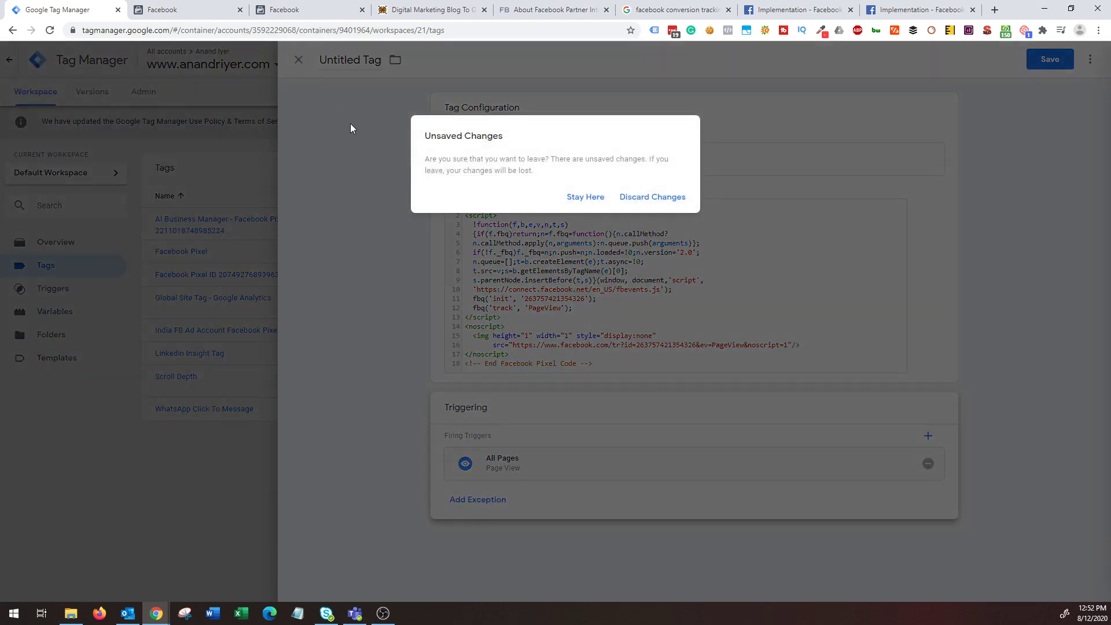
left_click(636, 199)
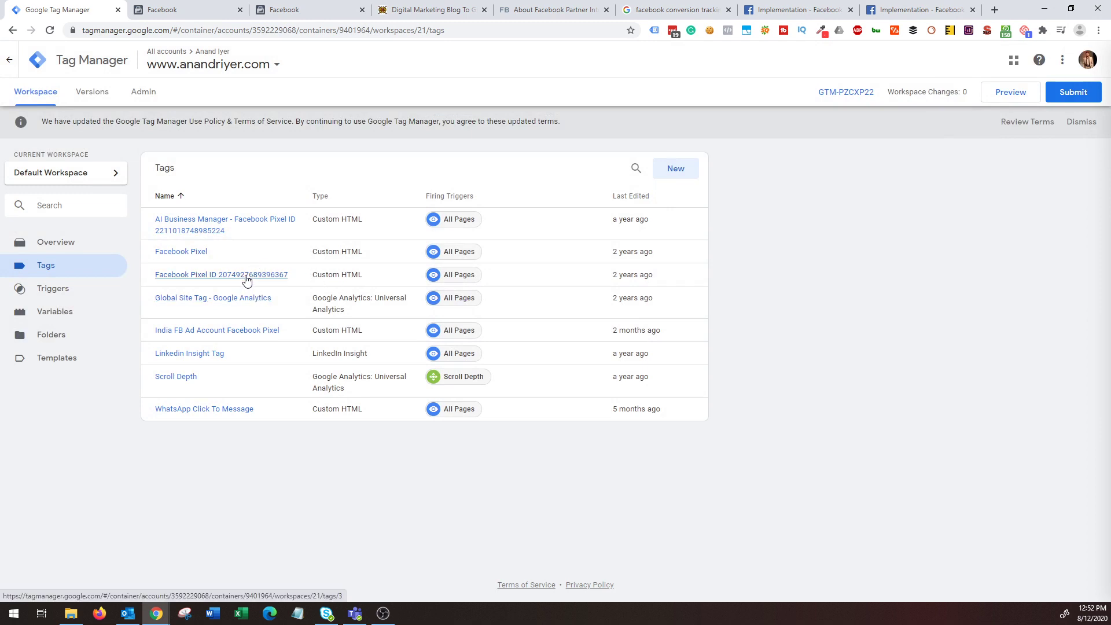
left_click(246, 280)
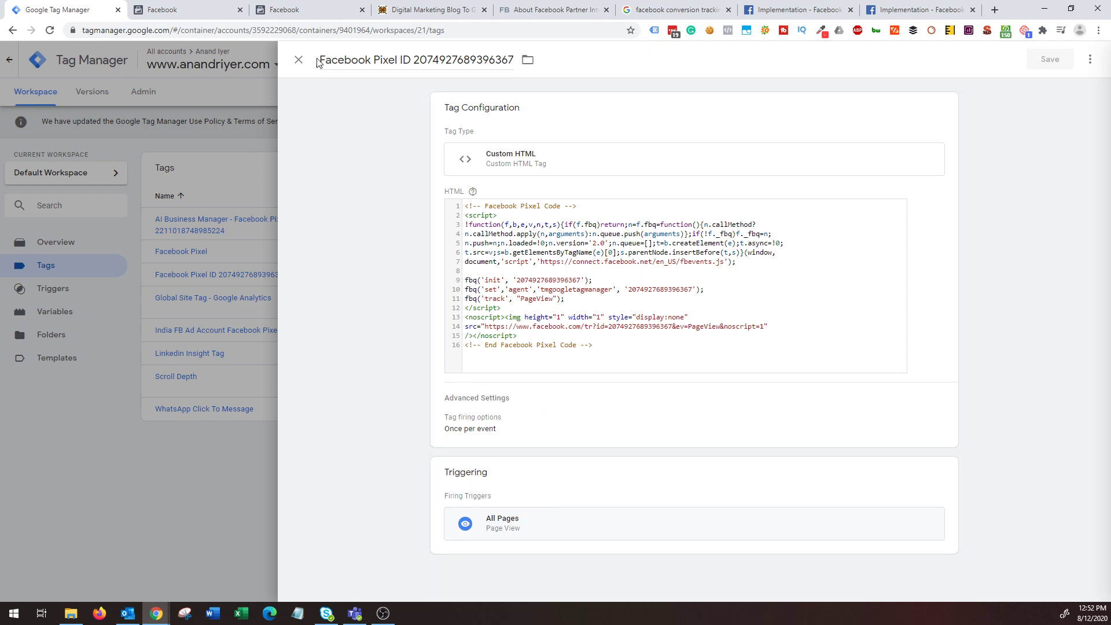
left_click(299, 59)
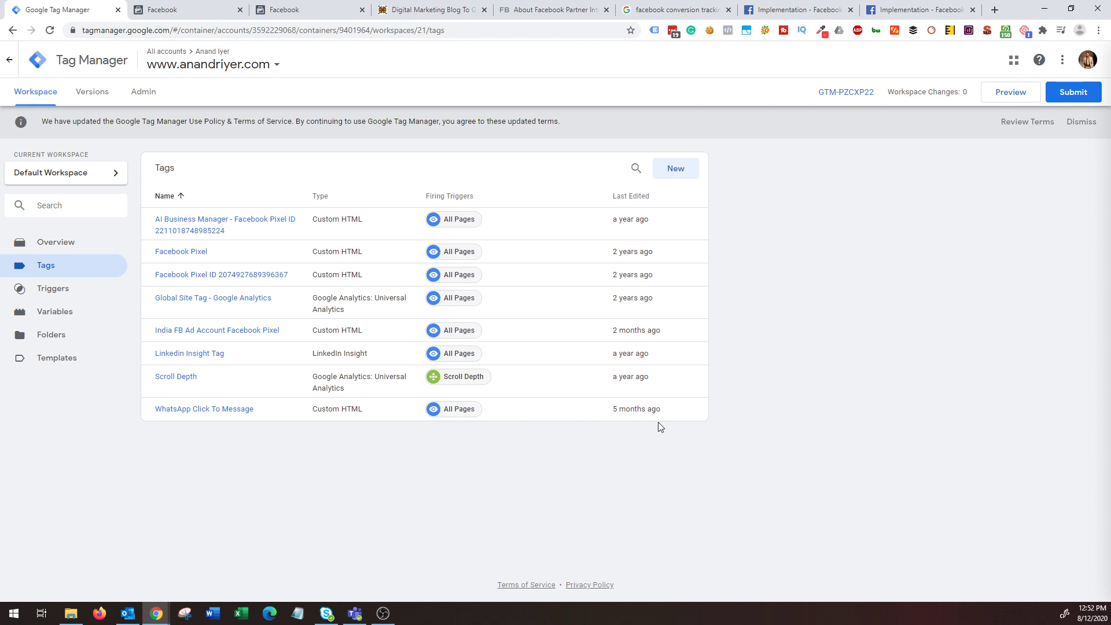
Start preview mode for the Default Workspace and reload the open Digital Marketing Blog site with tag debugging.
mouse_move(629, 412)
left_click(1014, 100)
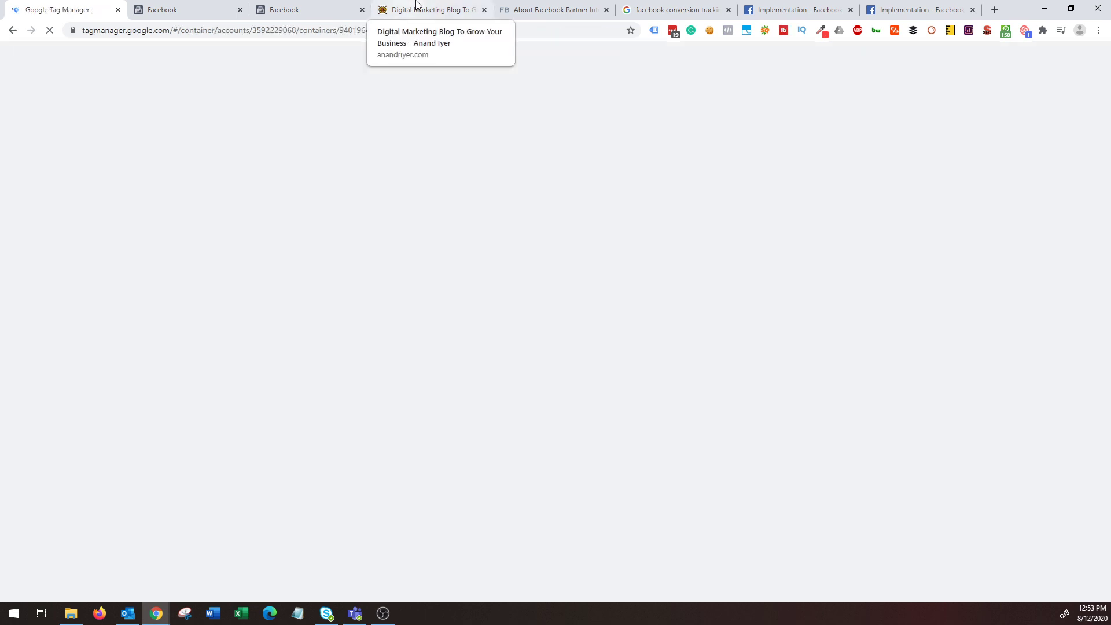
left_click(417, 7)
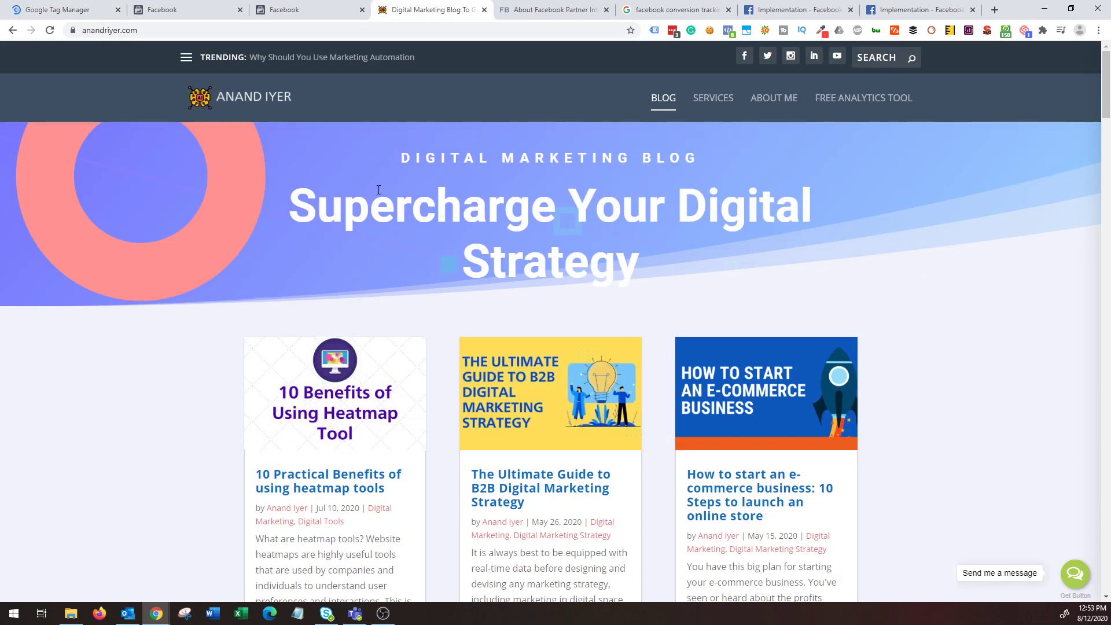
key("F5")
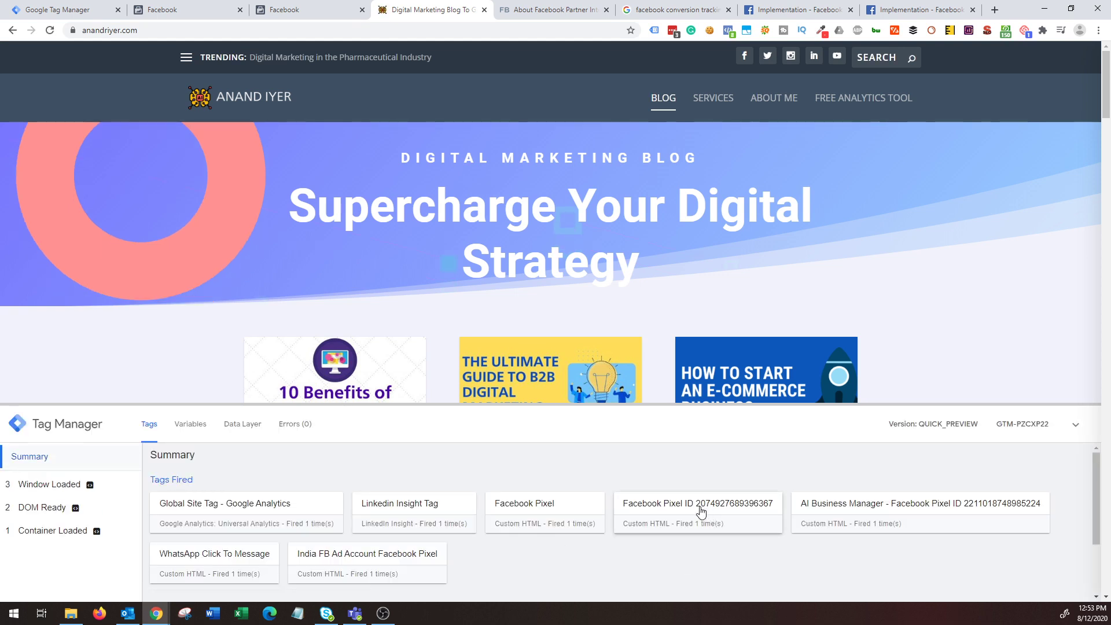
Inspect the fired Facebook Pixel ID tag's HTML in the debug pane, and collapse the pane.
left_click(655, 507)
scroll(564, 571, "down", 3)
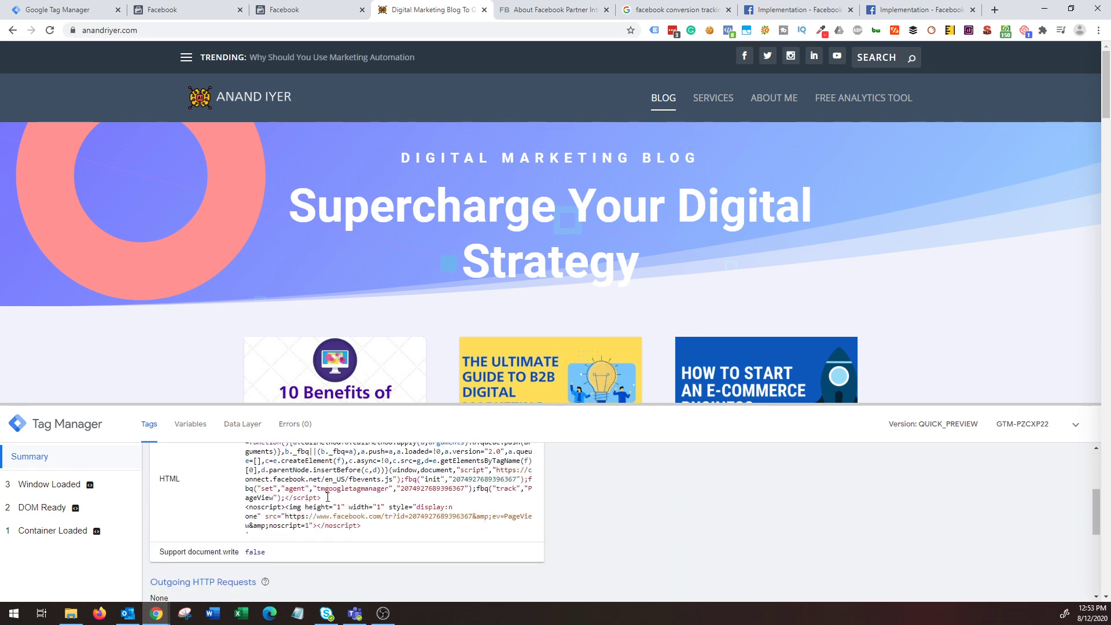
scroll(335, 515, "up", 3)
left_click(1075, 429)
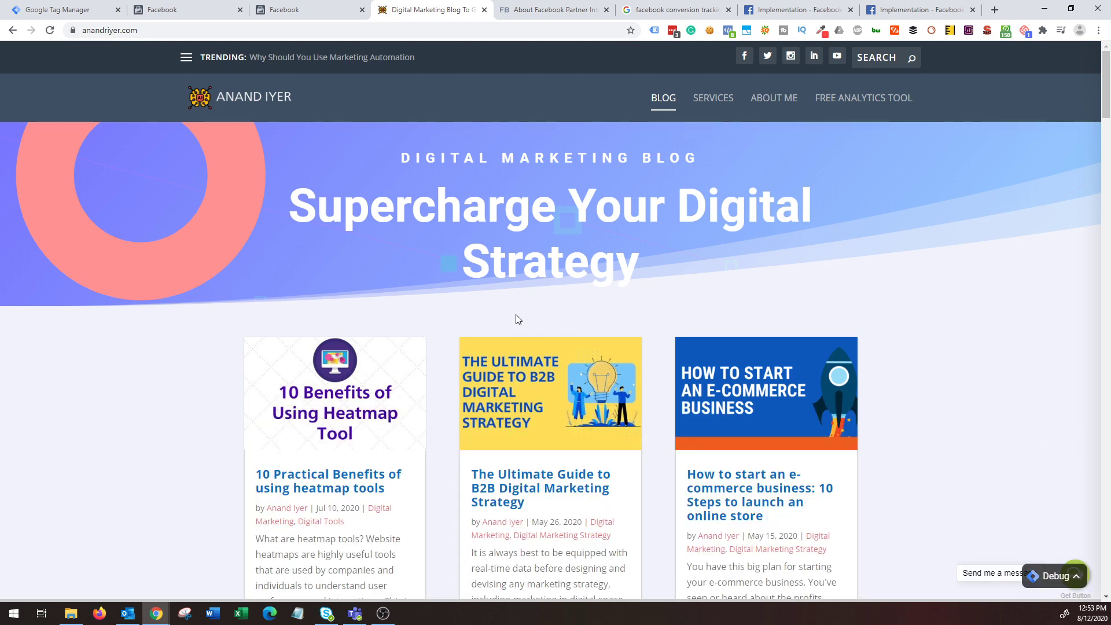
Return to Google Tag Manager and leave preview mode for the workspace.
left_click(51, 7)
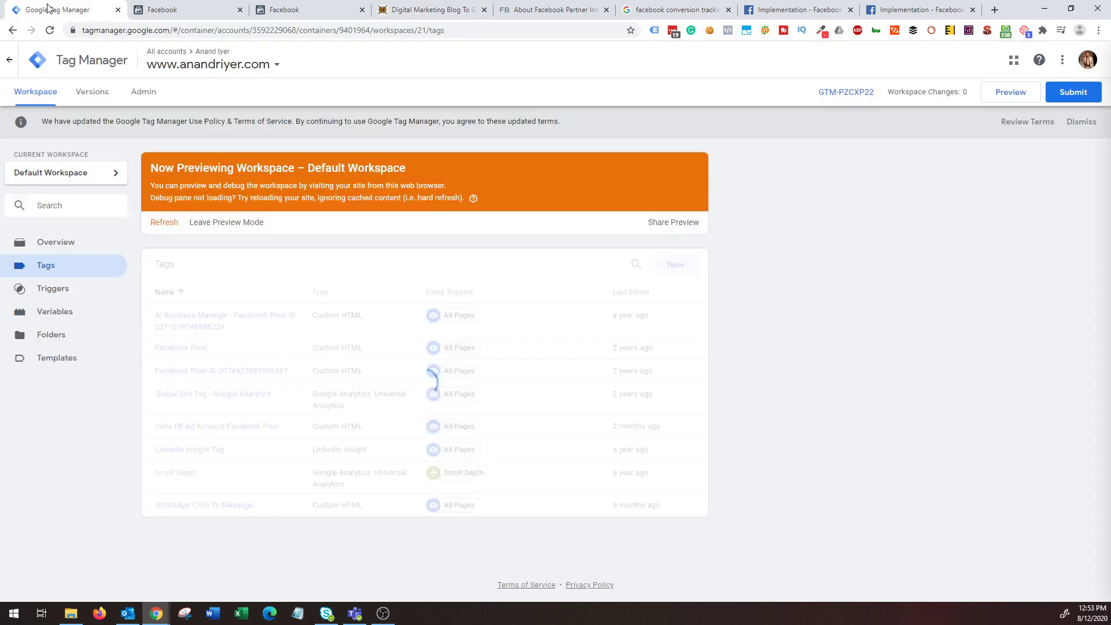
left_click(244, 223)
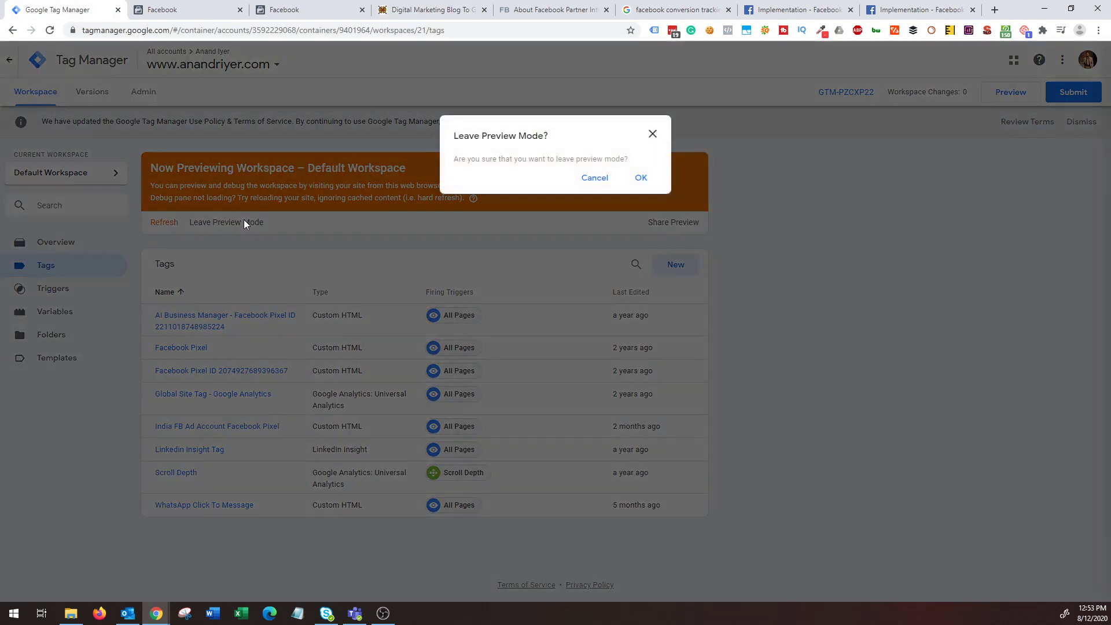
left_click(641, 178)
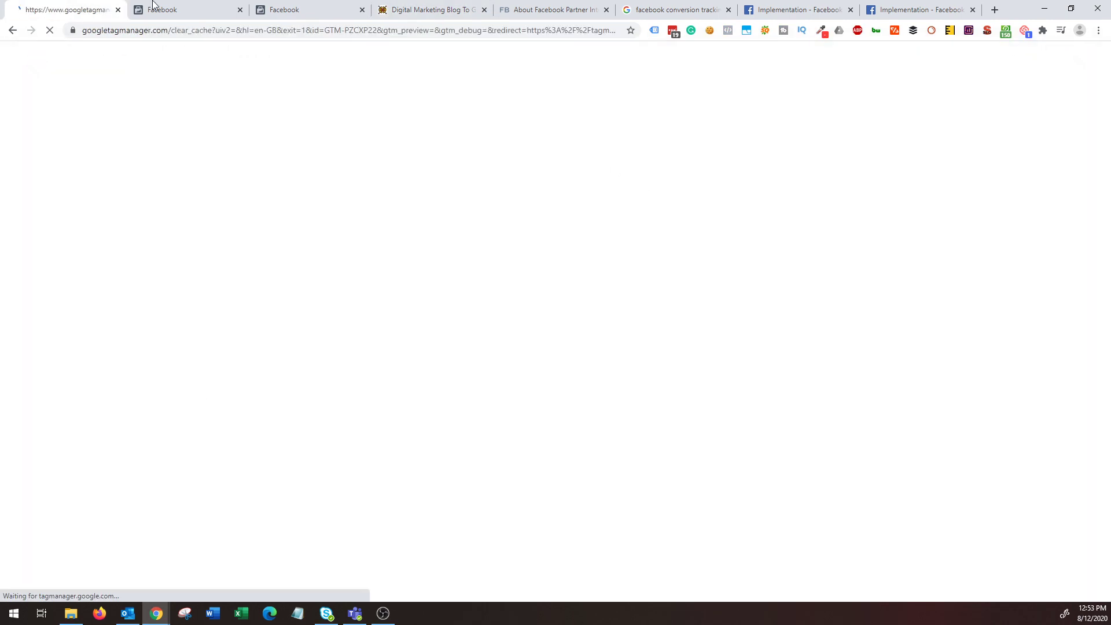
Switch to Facebook Events Manager and clear the India ad account pixel's test events activity.
left_click(254, 7)
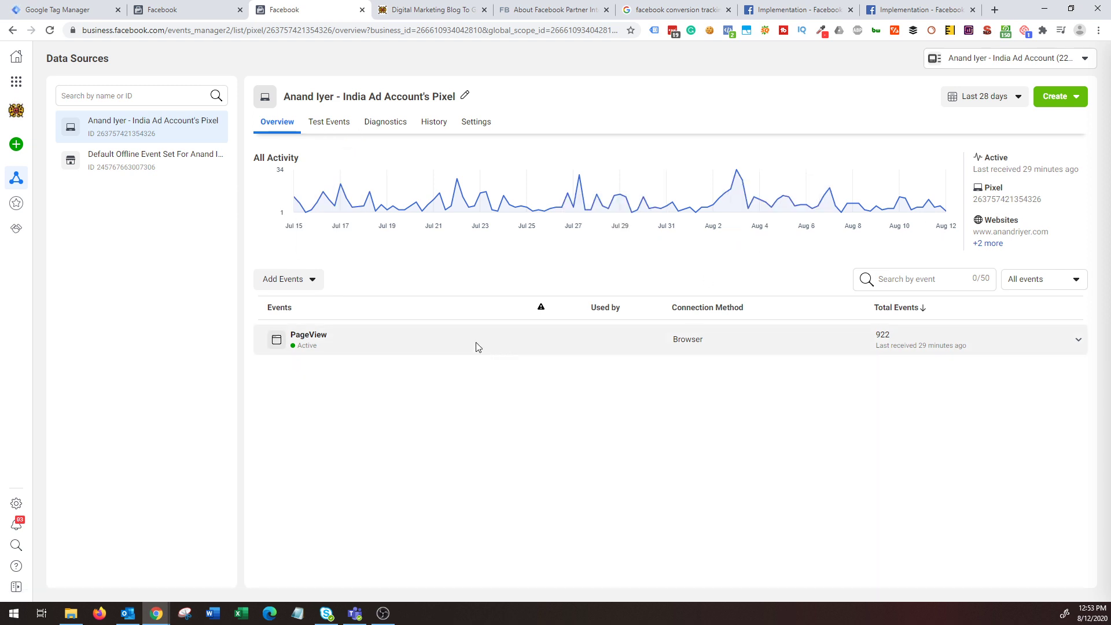
left_click(340, 125)
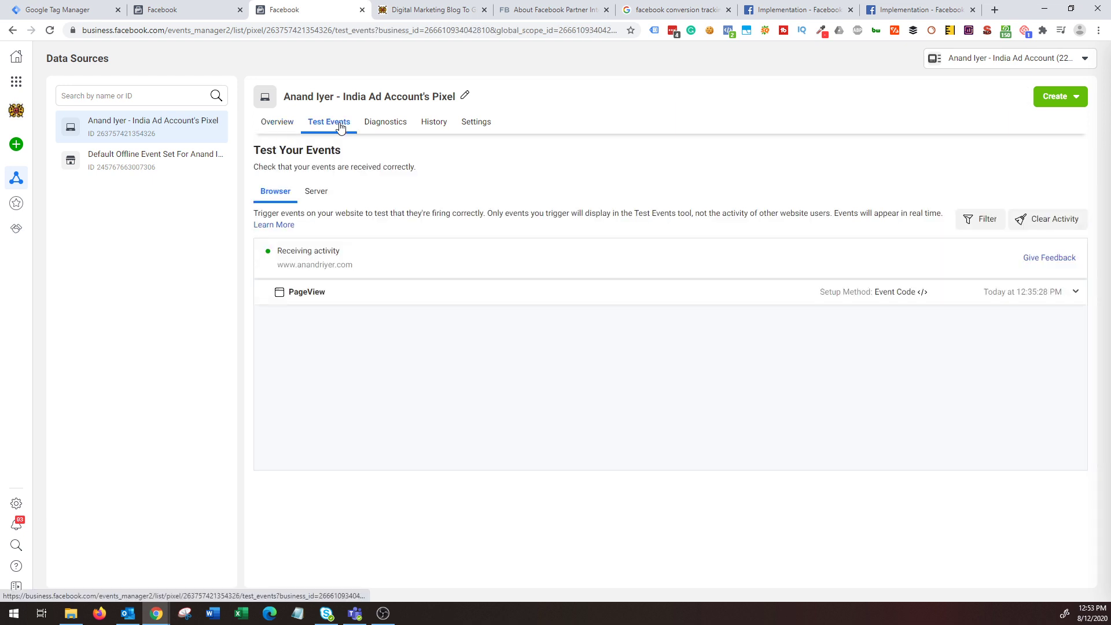
left_click(1048, 219)
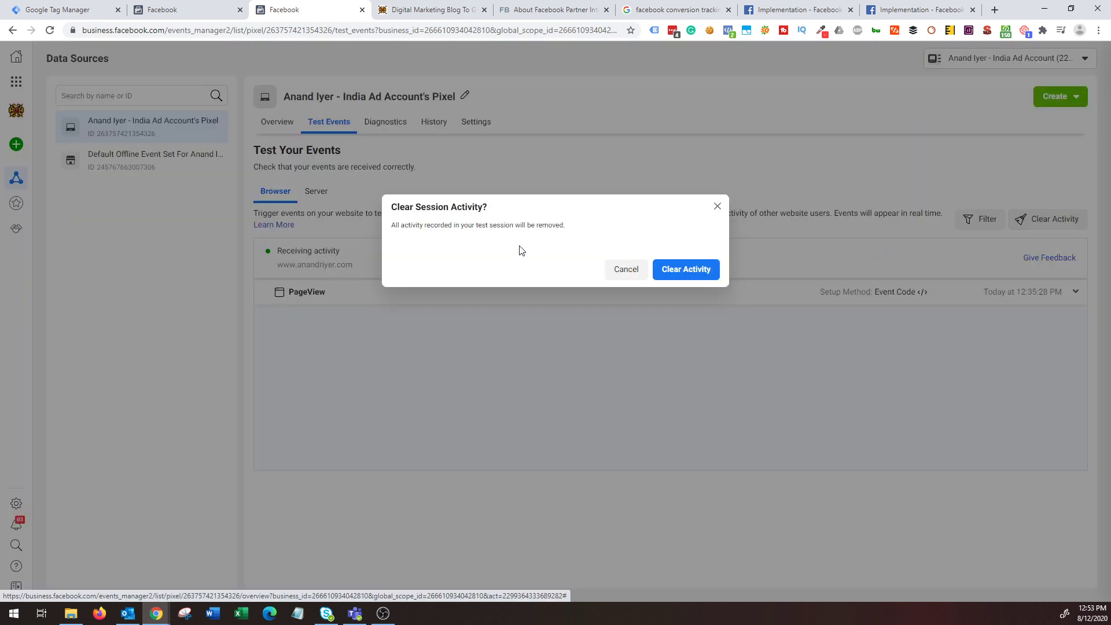
left_click(683, 272)
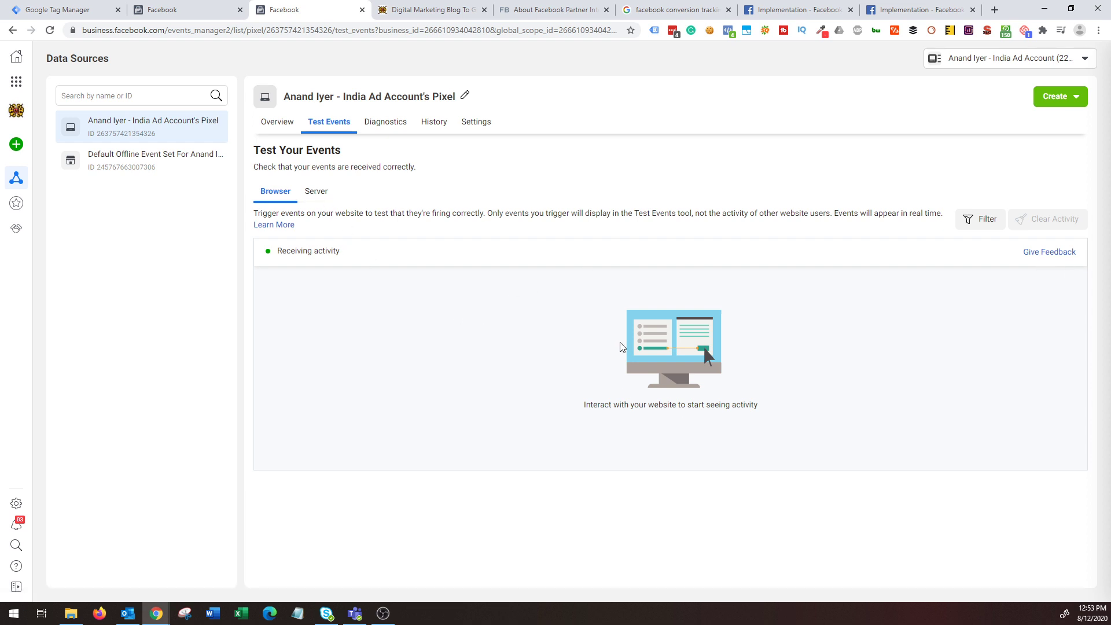
left_click(49, 30)
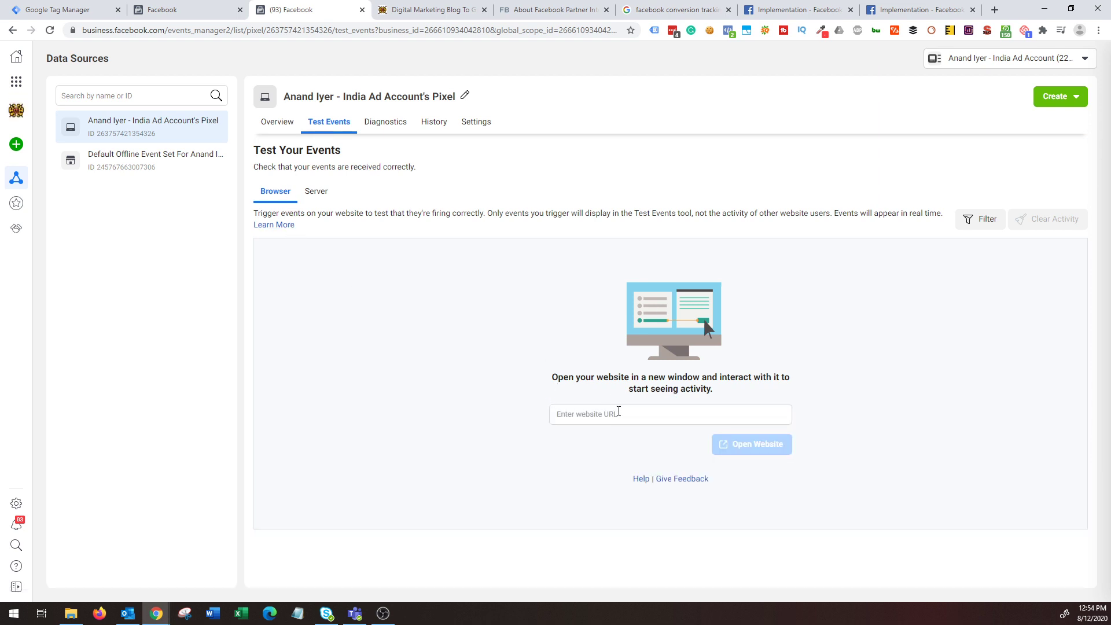
left_click(618, 412)
left_click(607, 437)
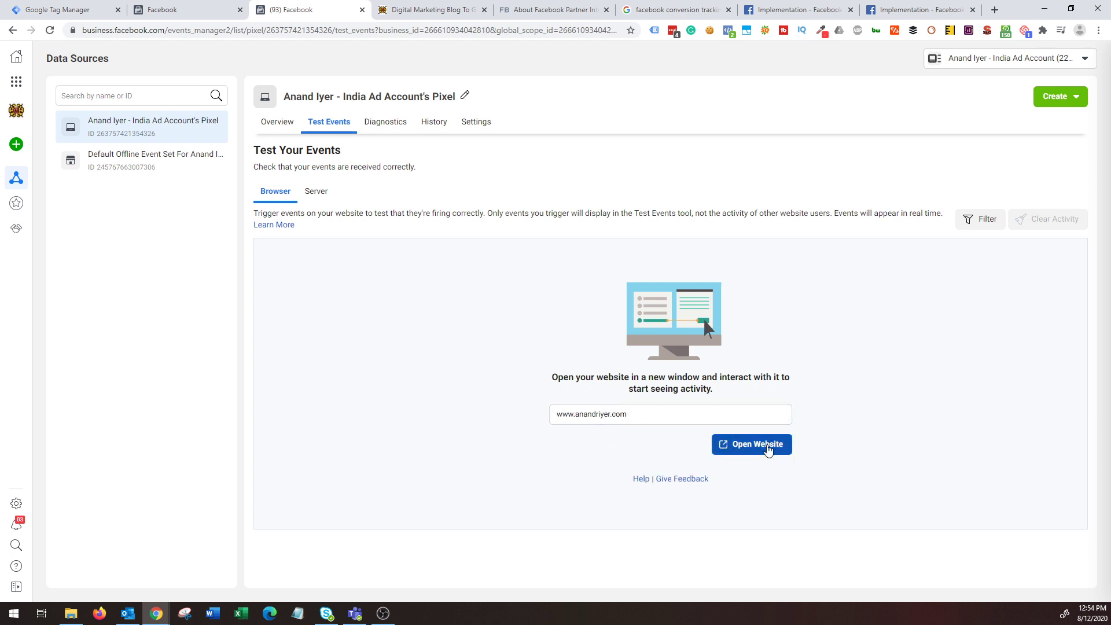
left_click(767, 448)
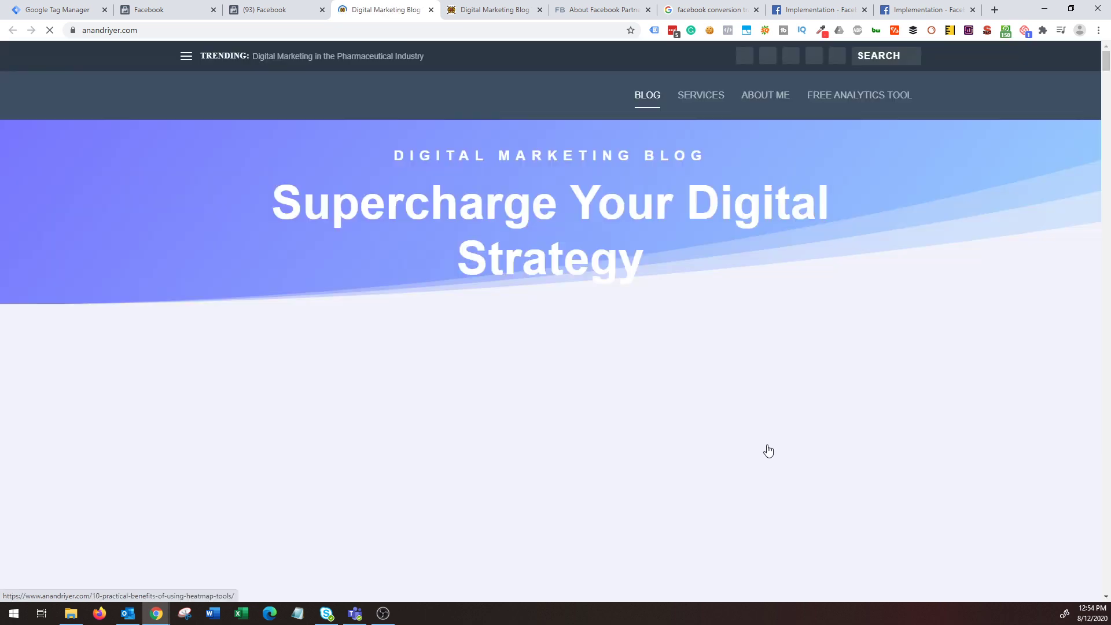
left_click(277, 10)
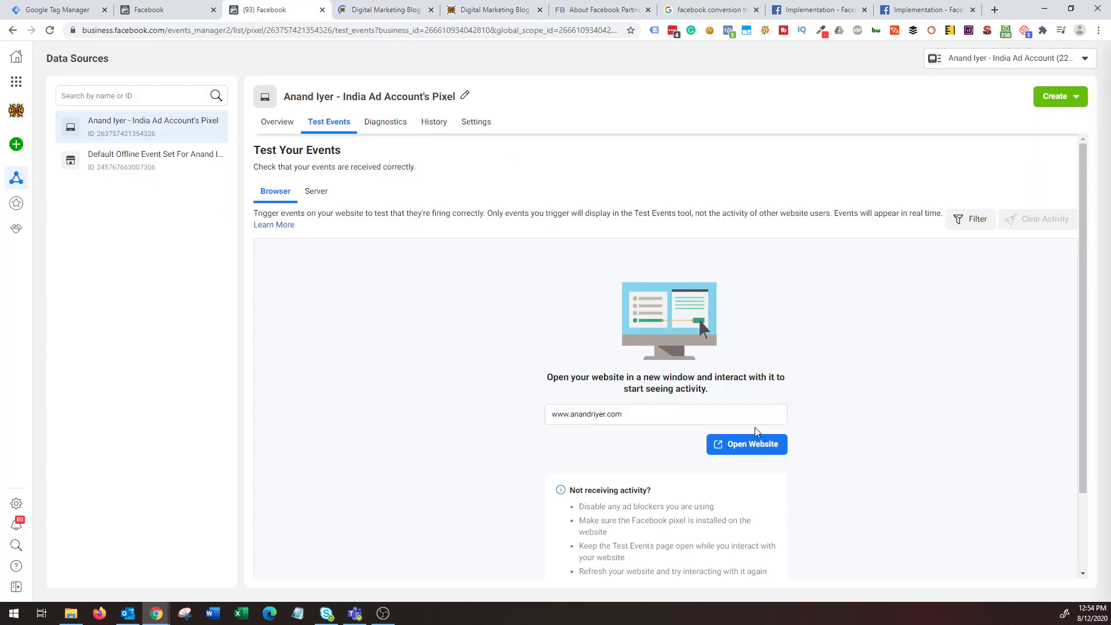
scroll(758, 437, "down", 2)
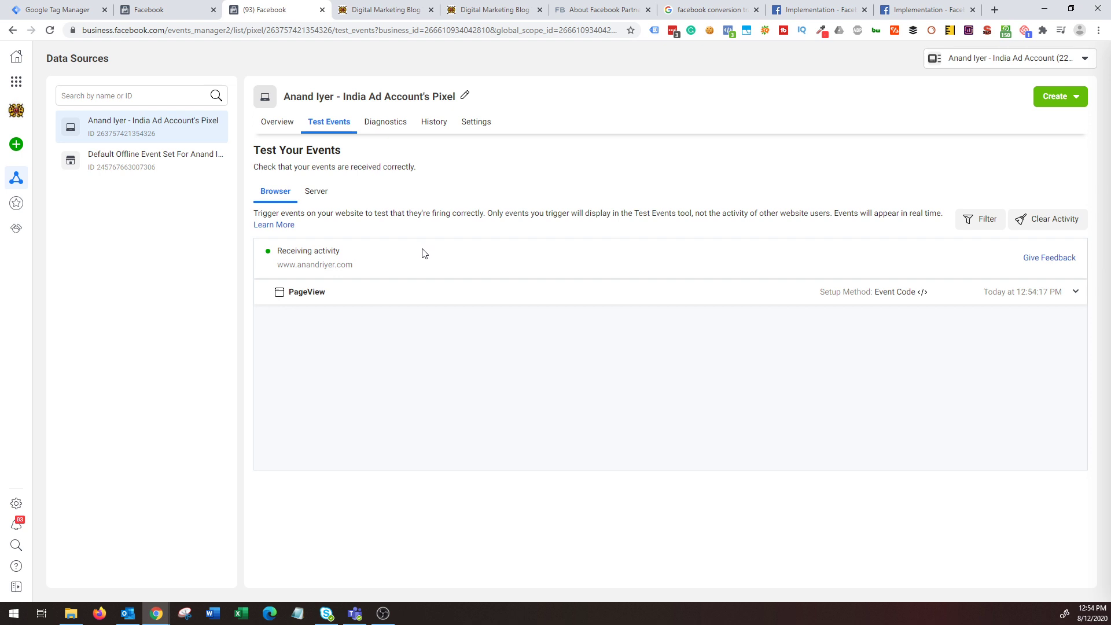
Expand the PageView event in the pixel's overview and view the options for adding events.
left_click(266, 120)
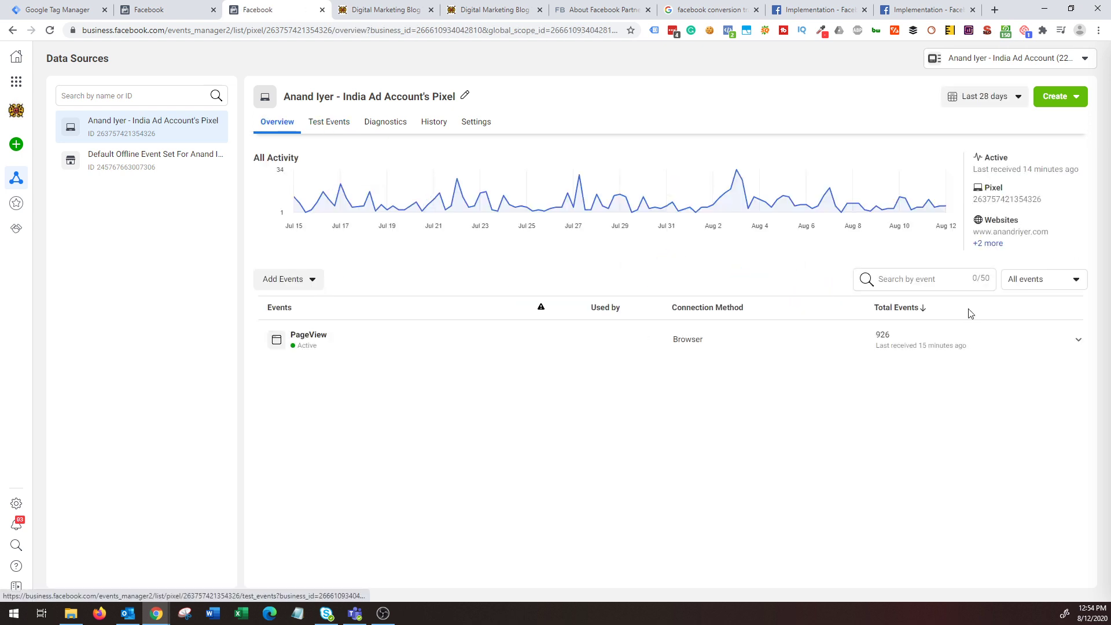
left_click(1078, 341)
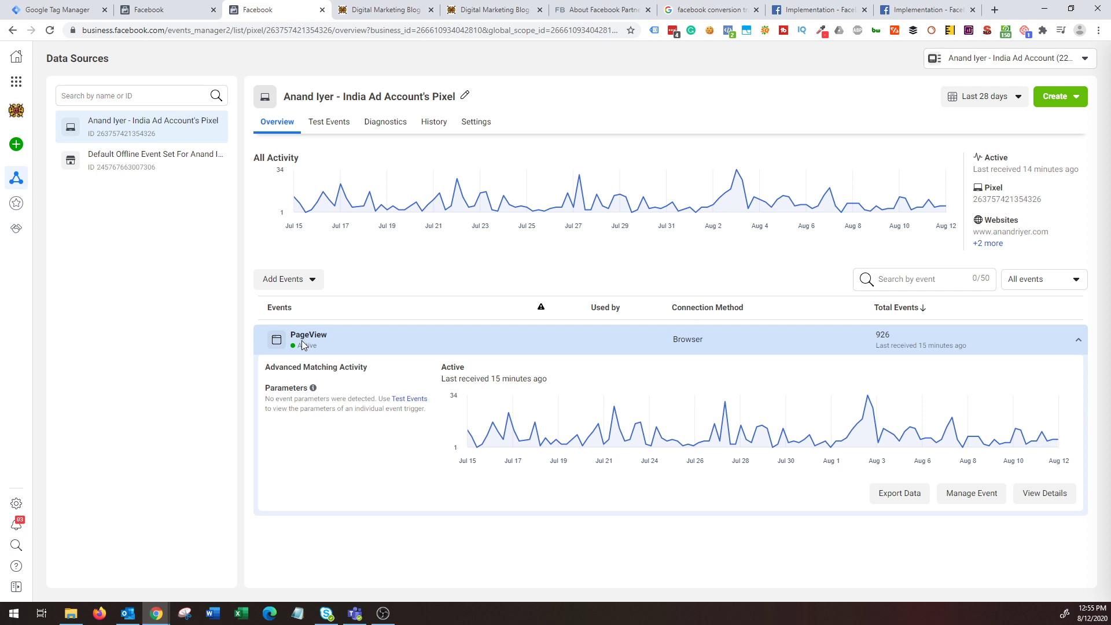
left_click(289, 282)
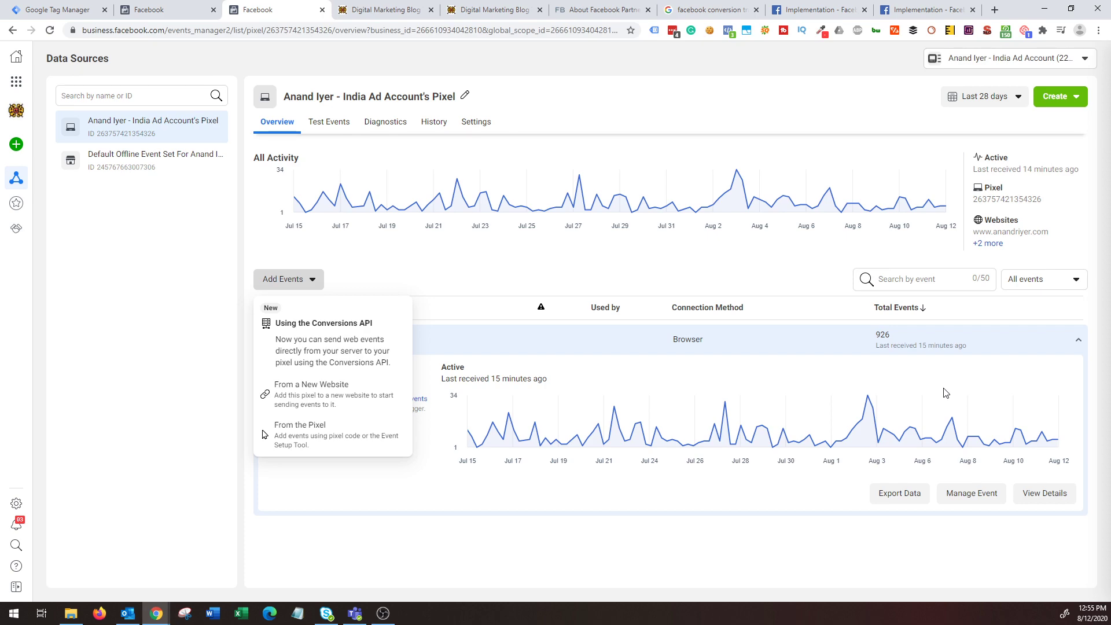
Review the times and URLs of the PageView event's recent activities, and examine its activity chart.
left_click(1042, 496)
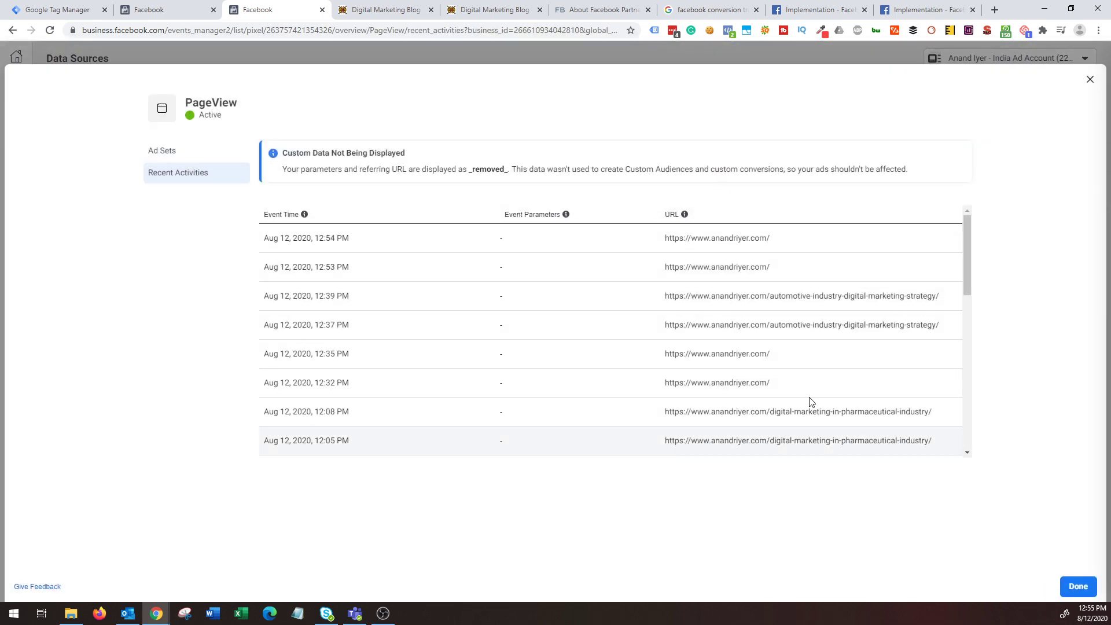
scroll(668, 288, "down", 1)
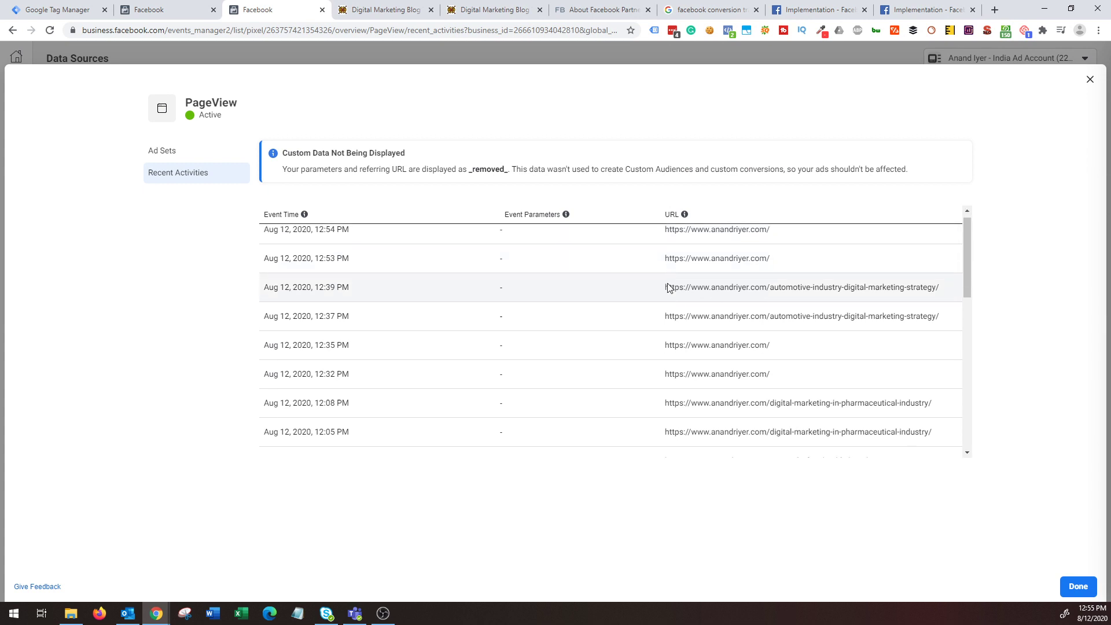
scroll(669, 288, "down", 10)
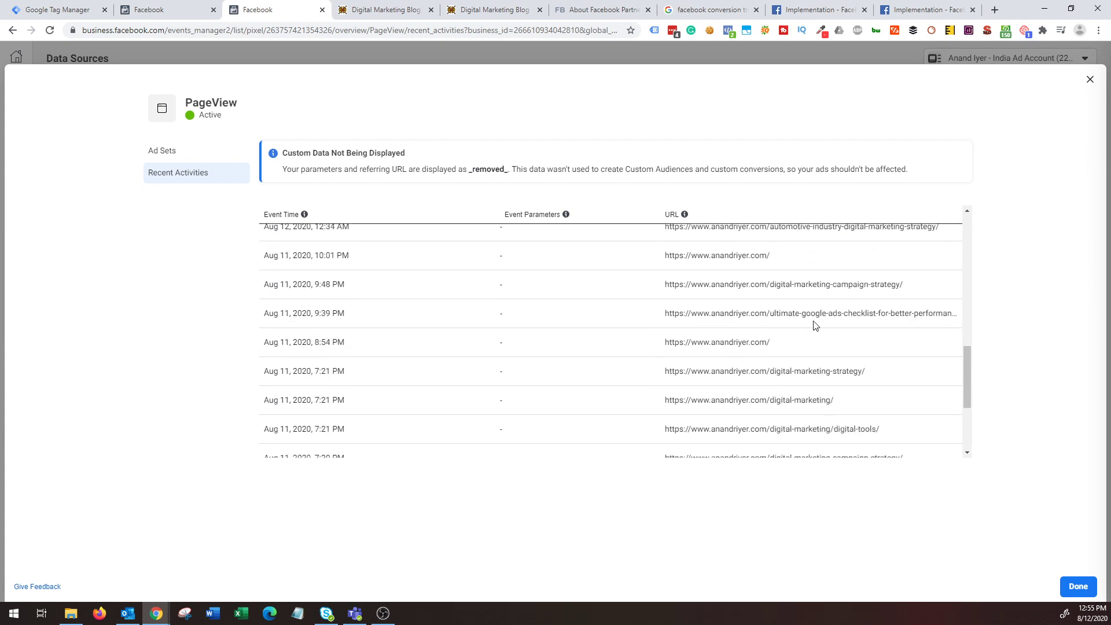
scroll(787, 324, "down", 2)
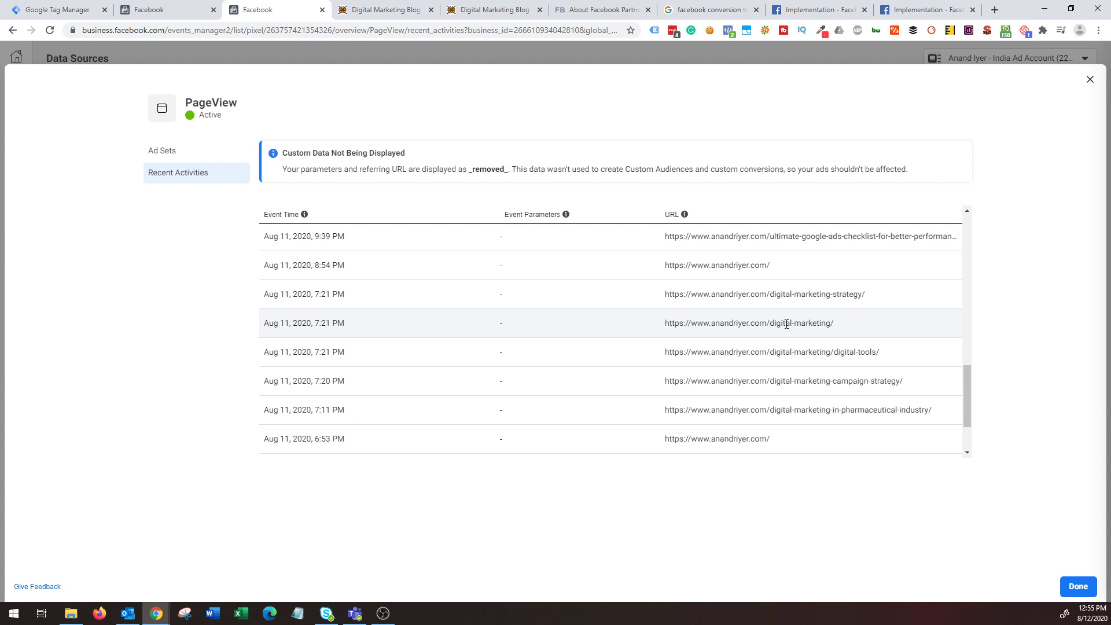
scroll(786, 324, "down", 2)
scroll(784, 324, "up", 7)
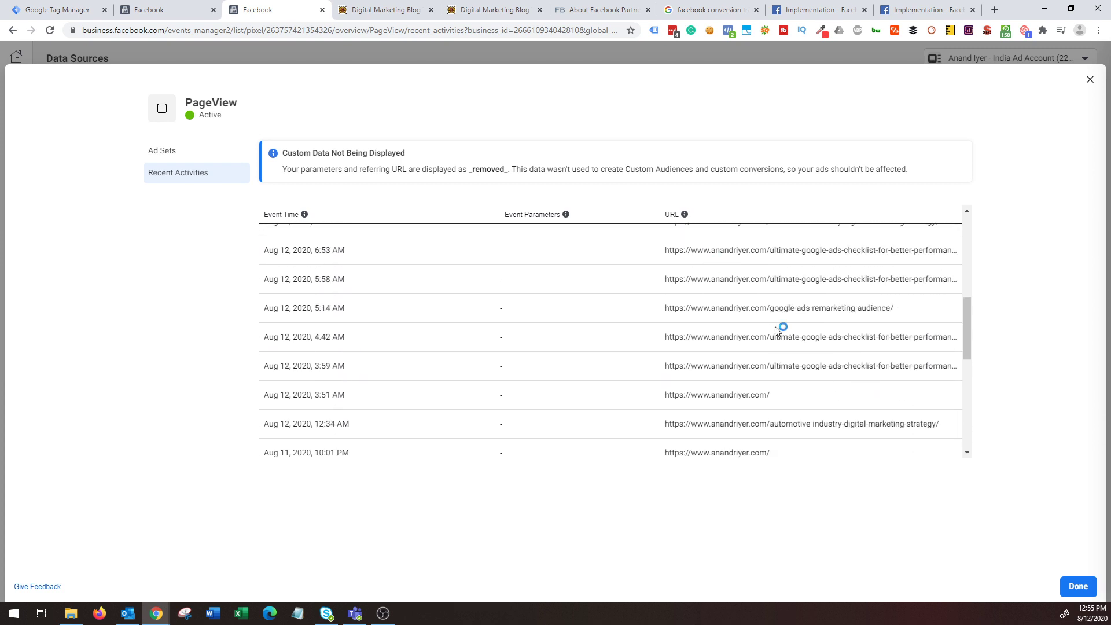
scroll(779, 330, "up", 8)
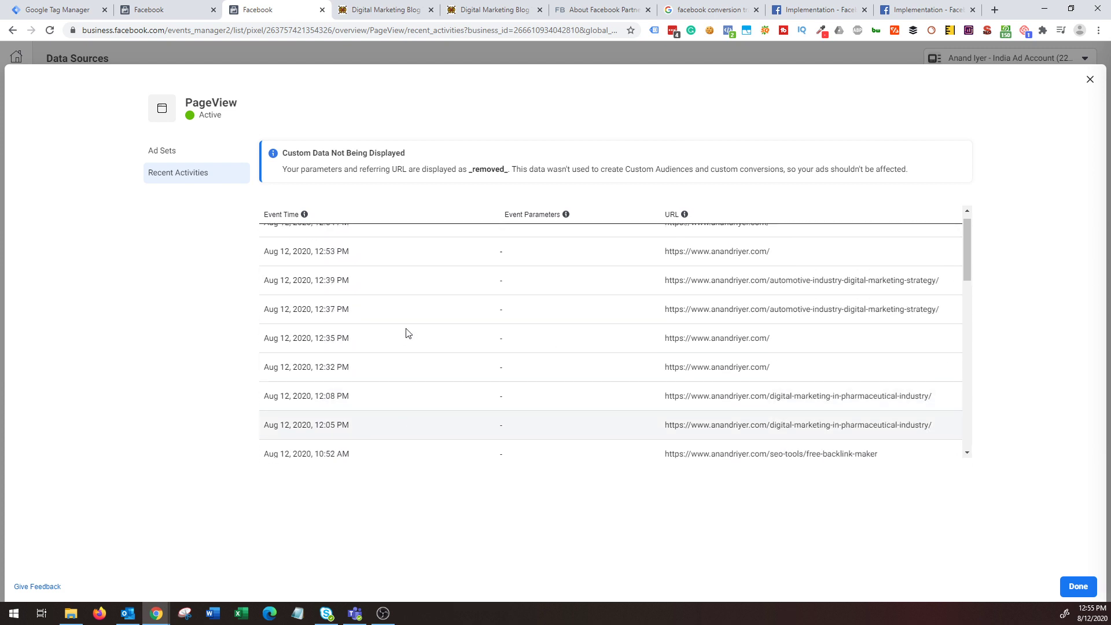
left_click(1091, 80)
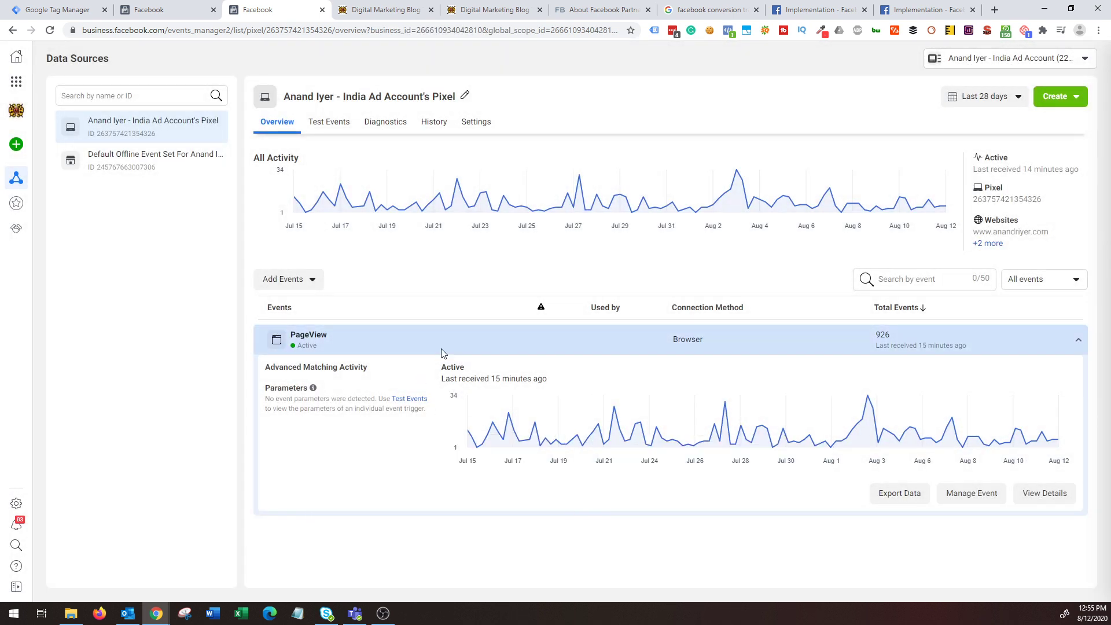
mouse_move(906, 432)
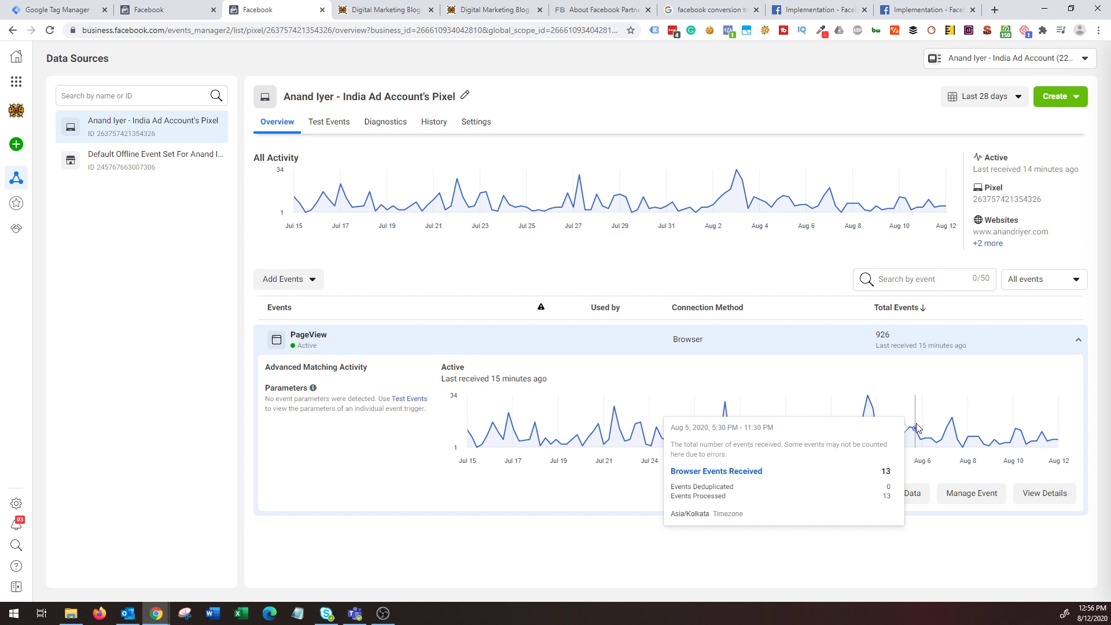
Start a website custom audience from the pixel, including people with the PageView event in the past 90 days.
left_click(1071, 104)
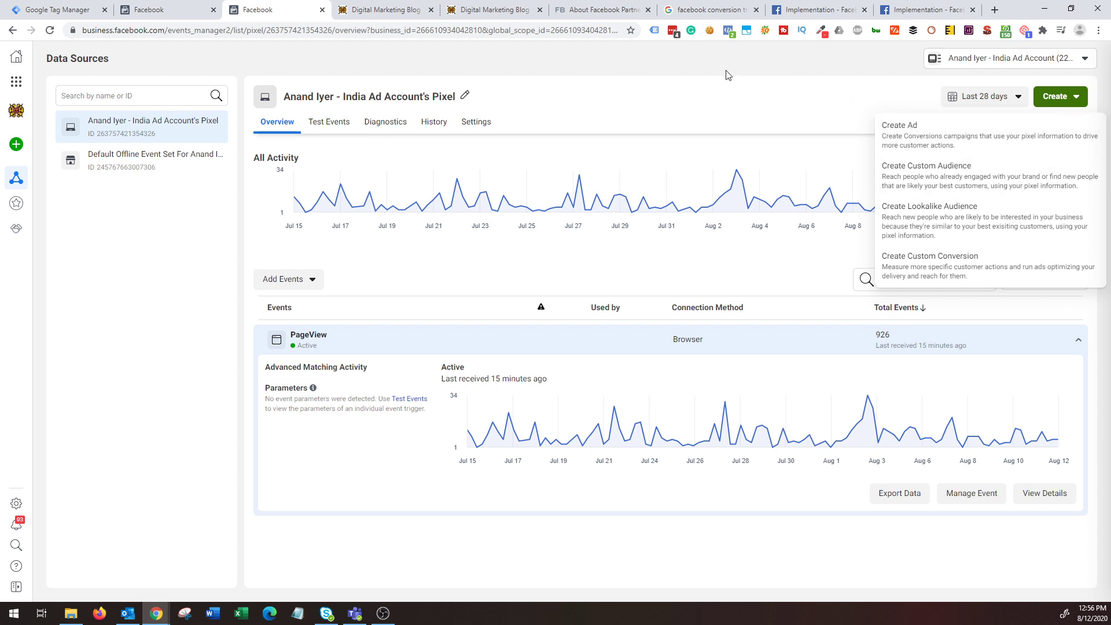
left_click(721, 80)
left_click(1051, 99)
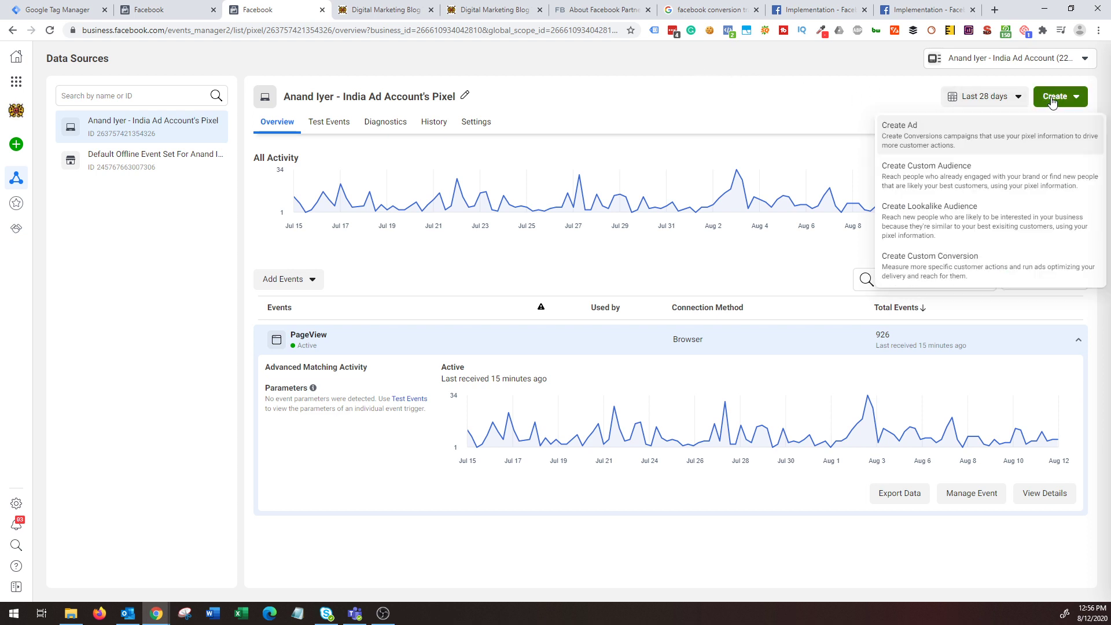
left_click(987, 169)
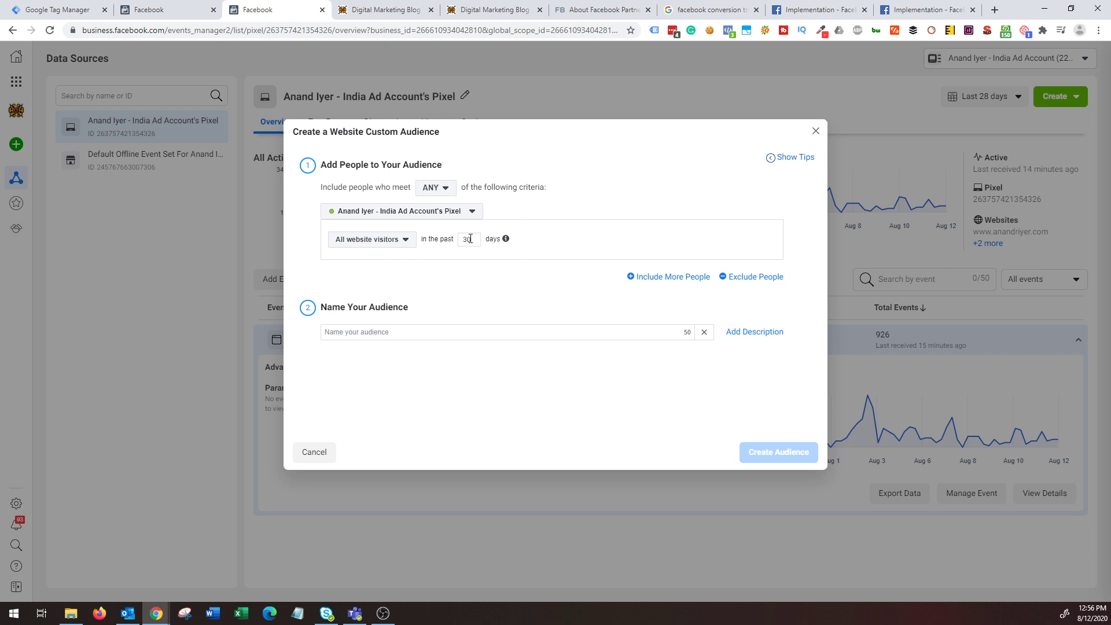
left_click_drag(470, 238, 457, 244)
type("90")
left_click(373, 241)
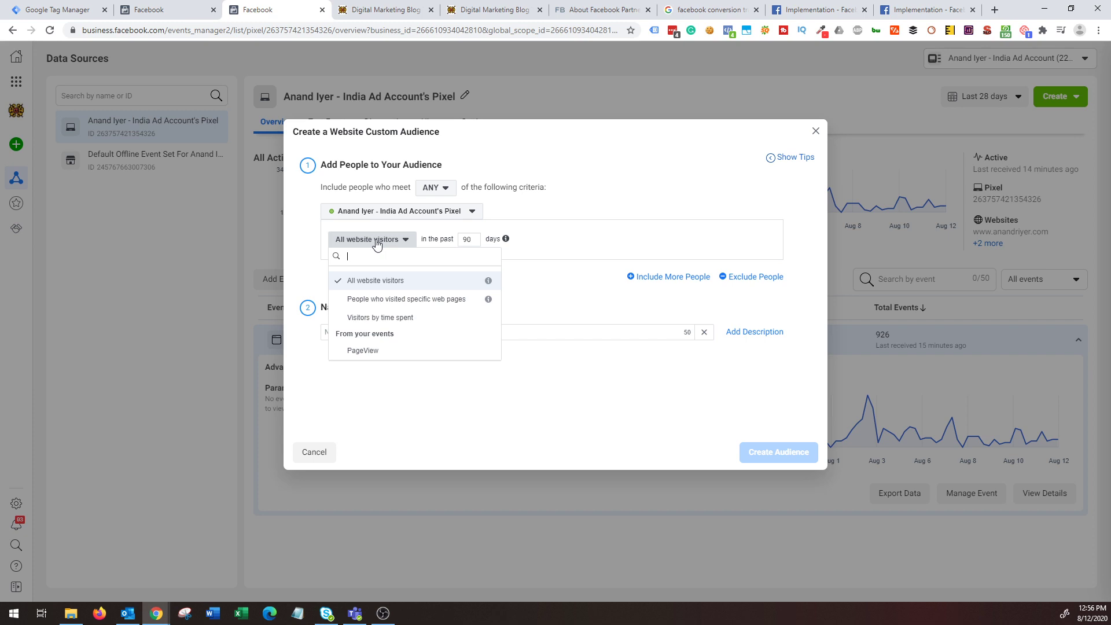
left_click(377, 352)
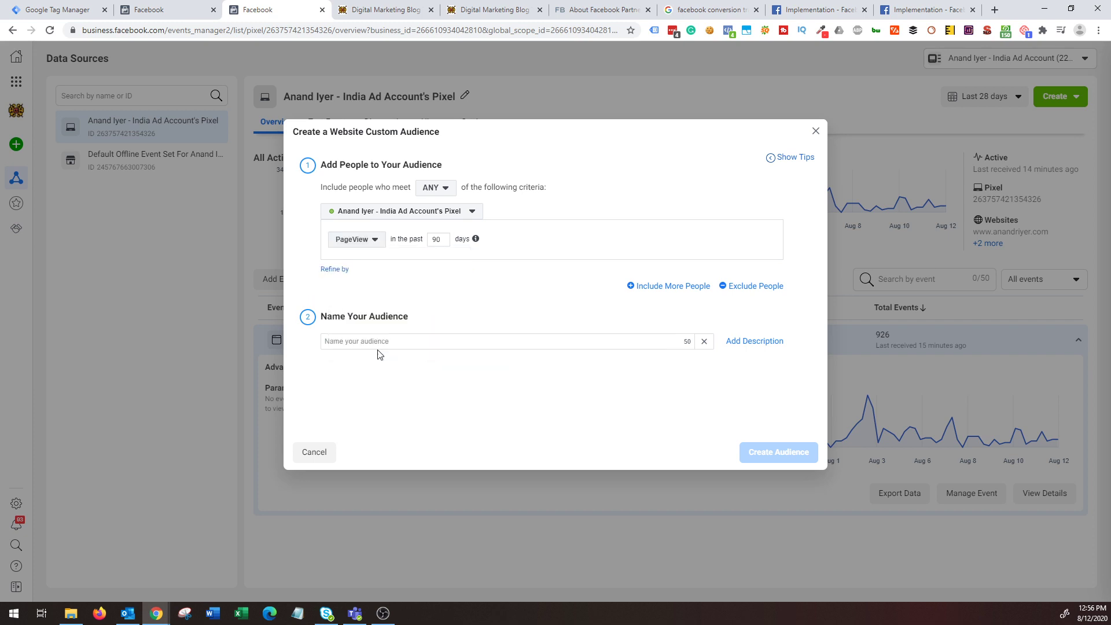
left_click(379, 242)
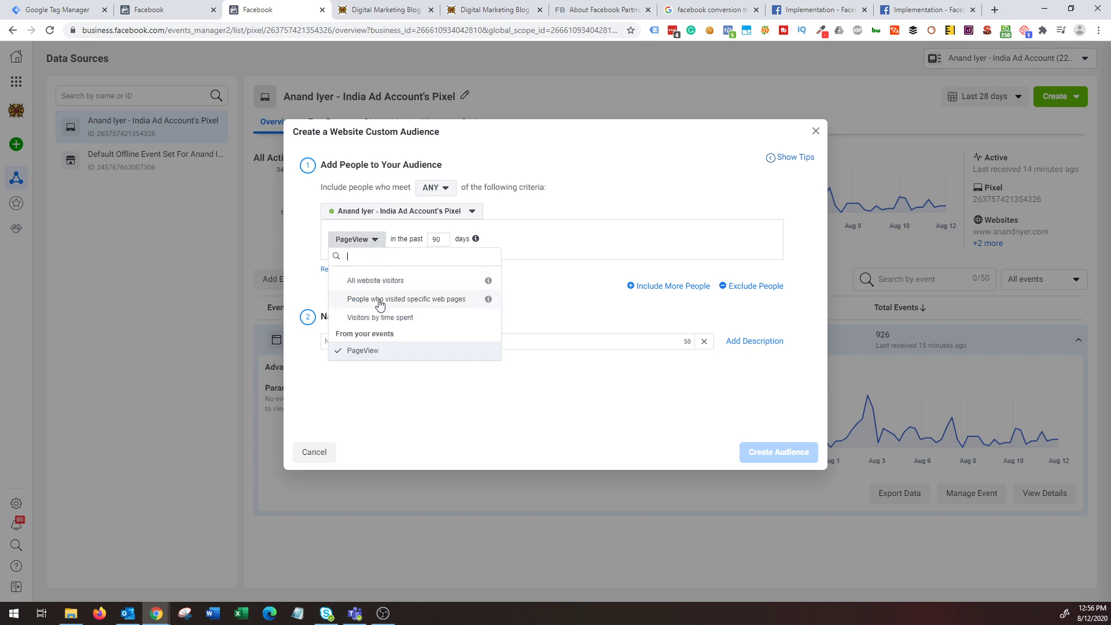
left_click(422, 307)
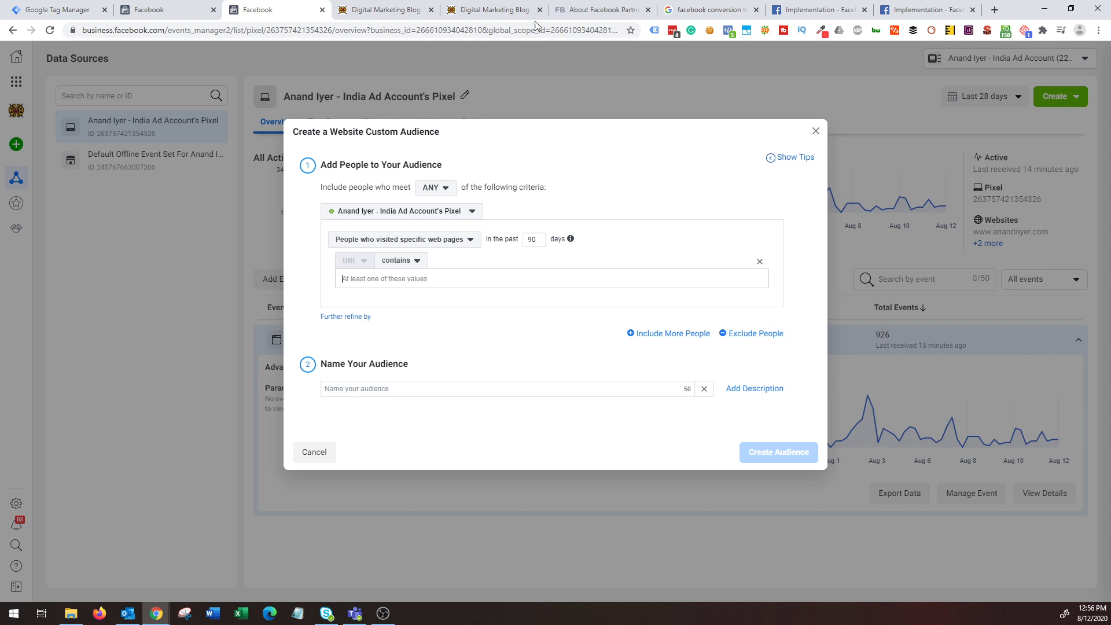
left_click(382, 9)
right_click(724, 99)
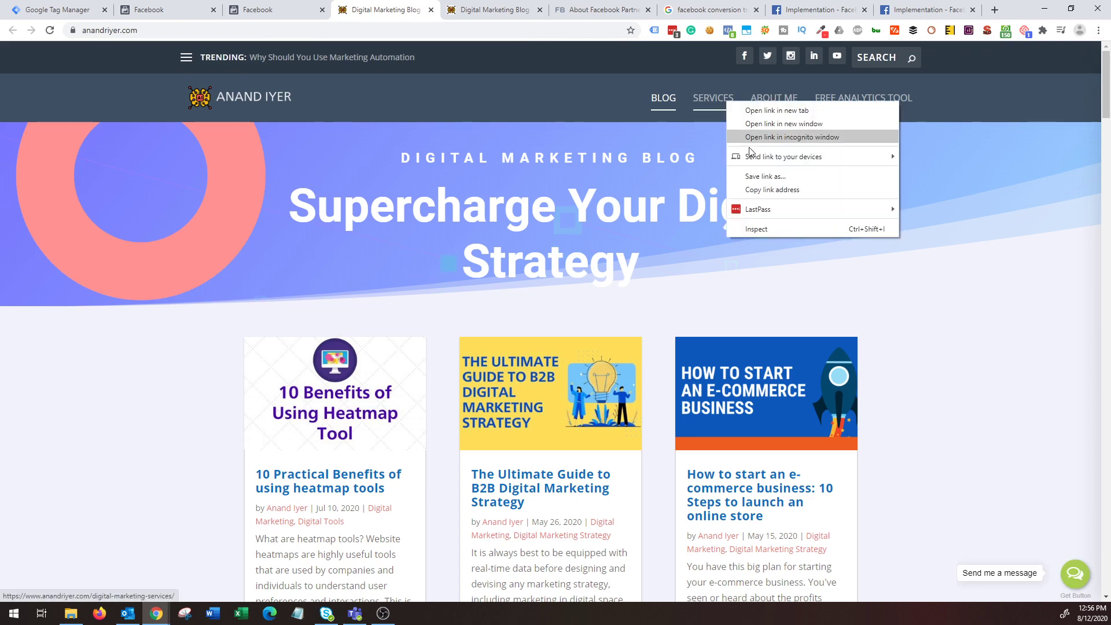
left_click(752, 190)
left_click(213, 6)
left_click(255, 9)
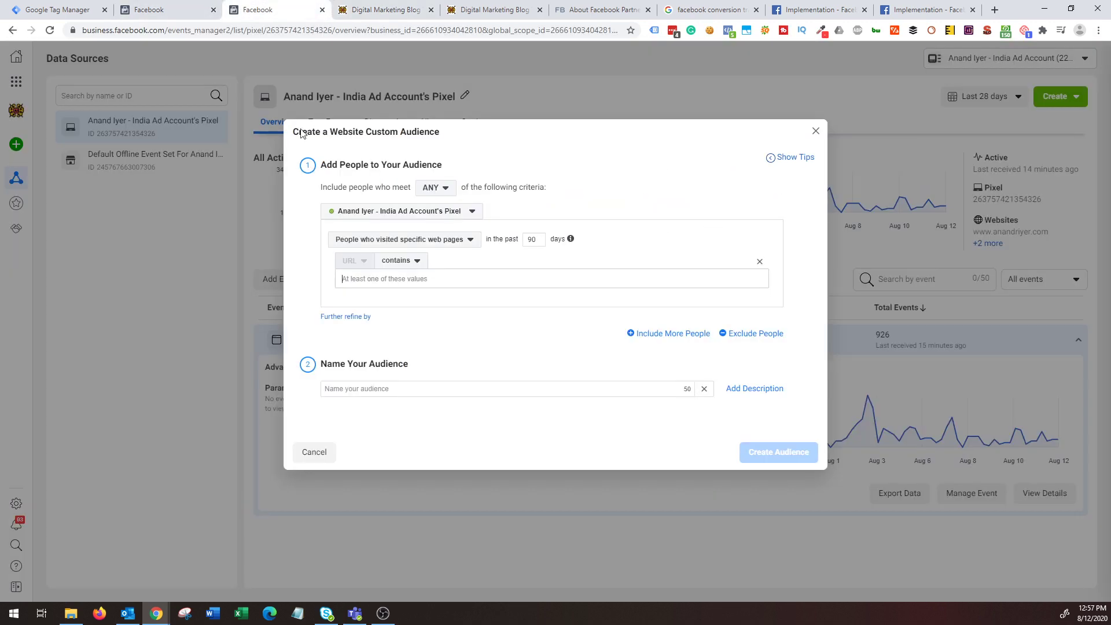
key("ctrl+v")
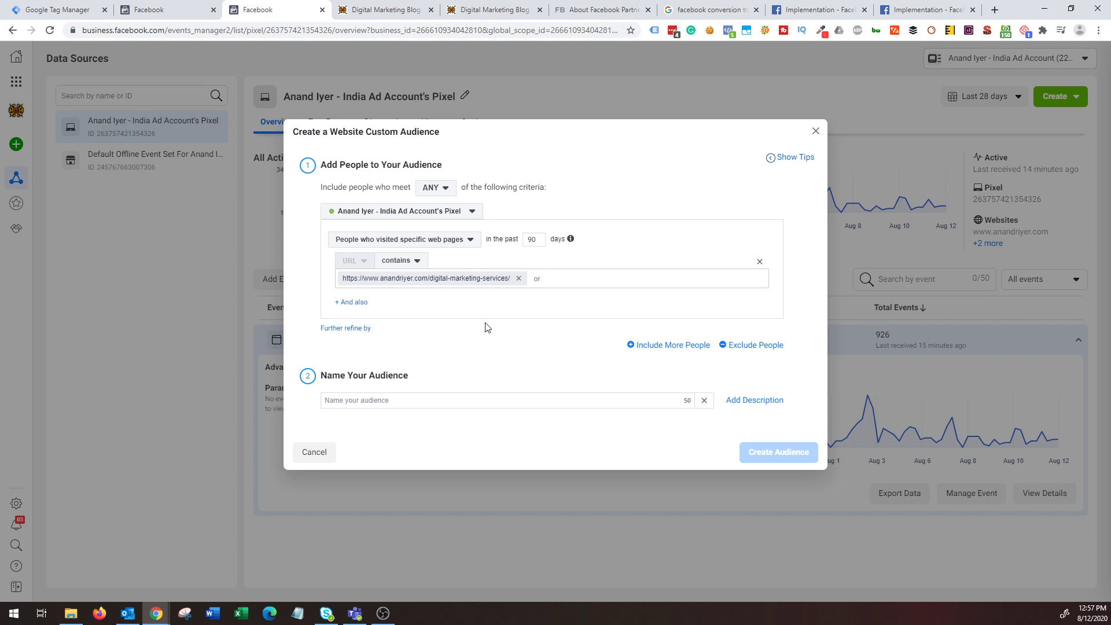
Switch the audience criterion to visitors by time spent and view its percentile choices, keeping the top 25%.
left_click(439, 245)
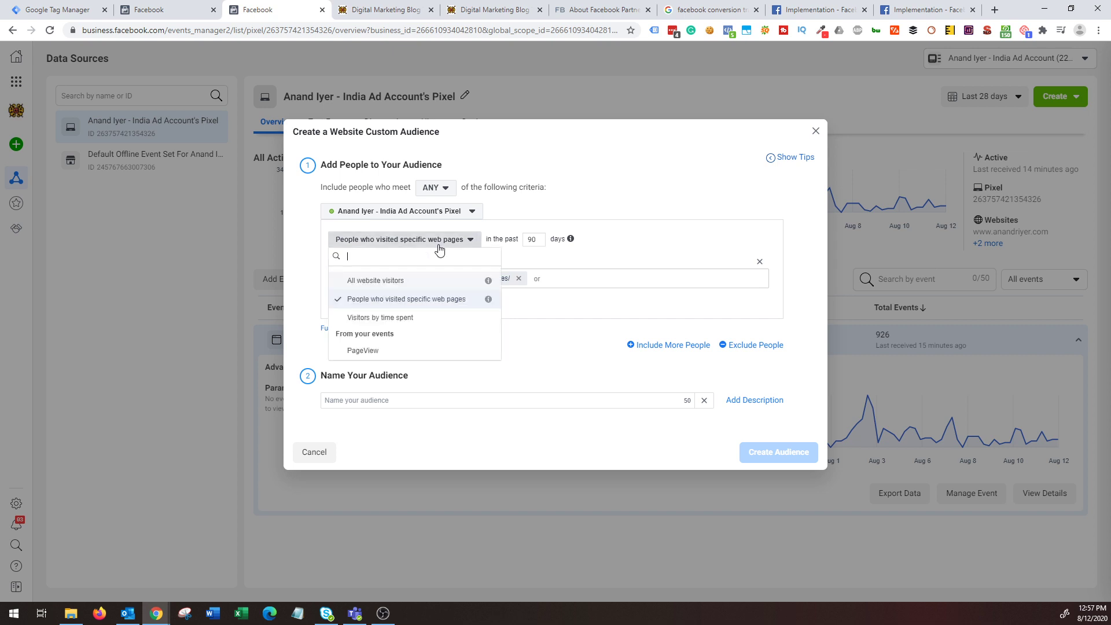
left_click(407, 322)
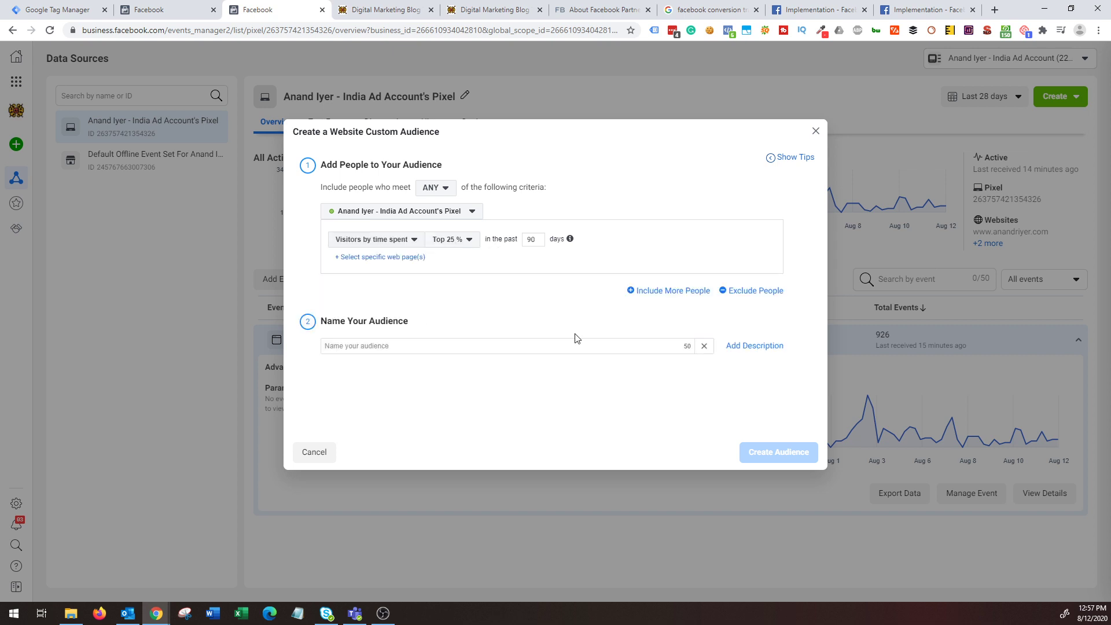
left_click(459, 242)
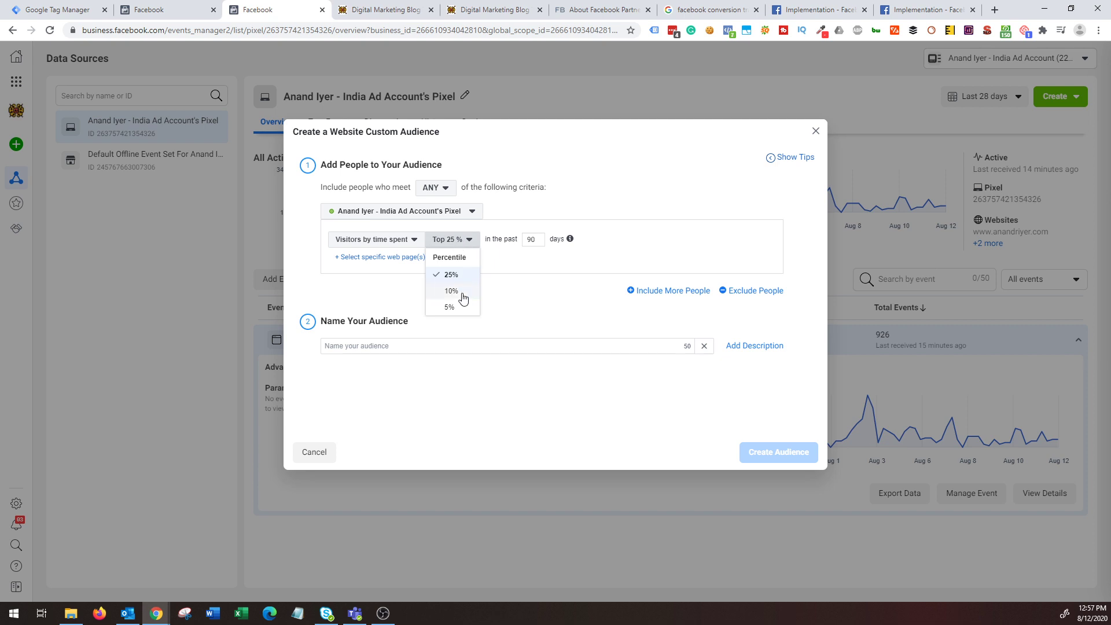
left_click(552, 323)
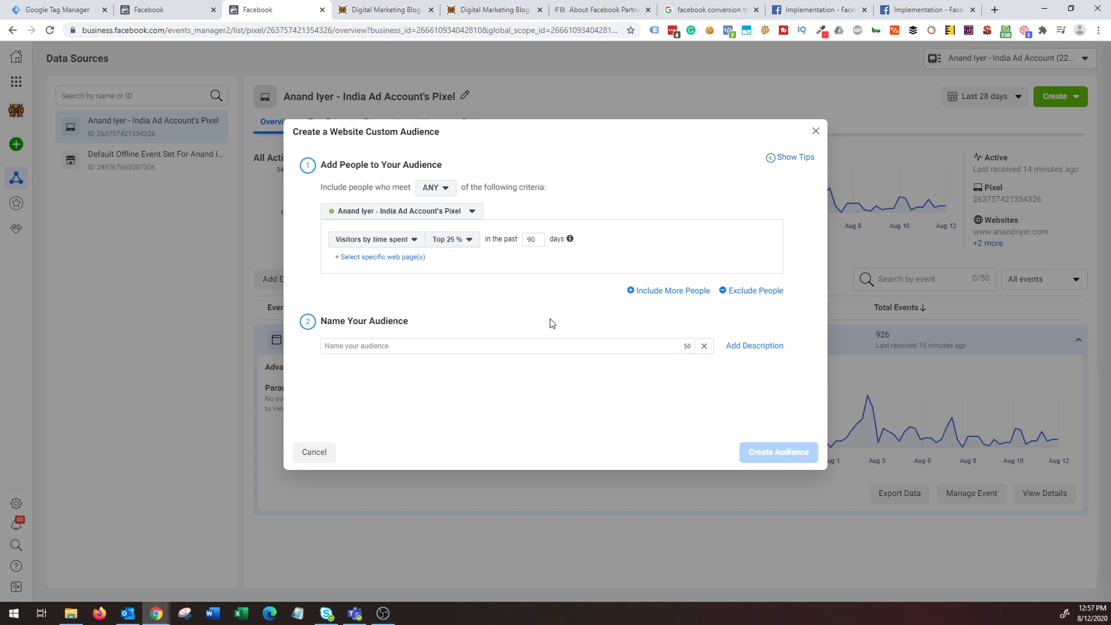
Discard the unfinished custom audience and review what can be created from the pixel's data.
left_click(815, 131)
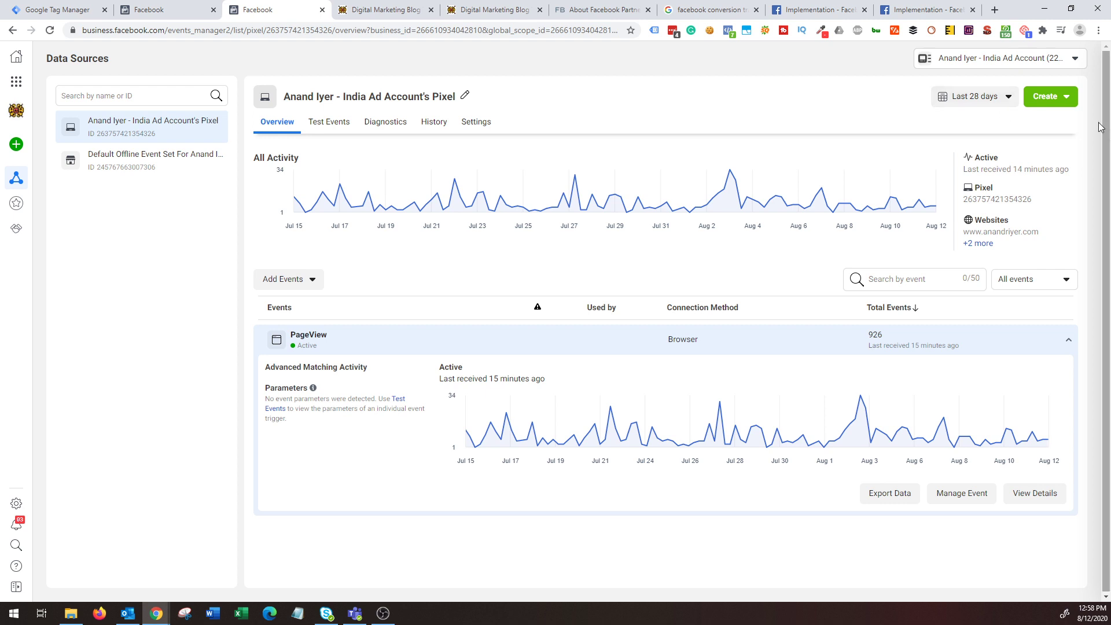
left_click(1050, 100)
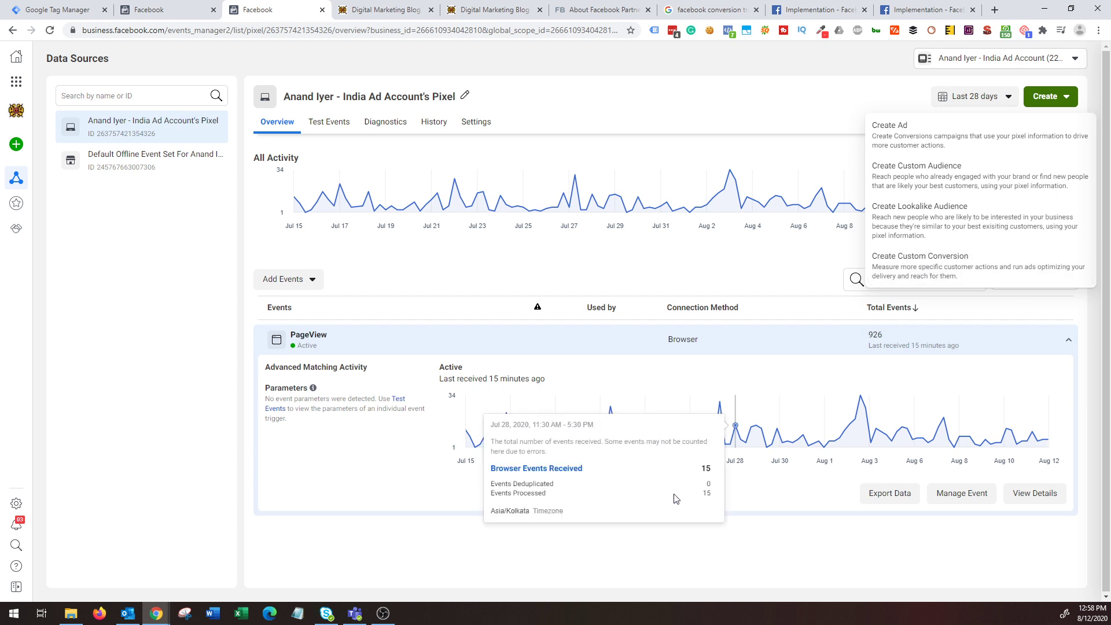
left_click(639, 540)
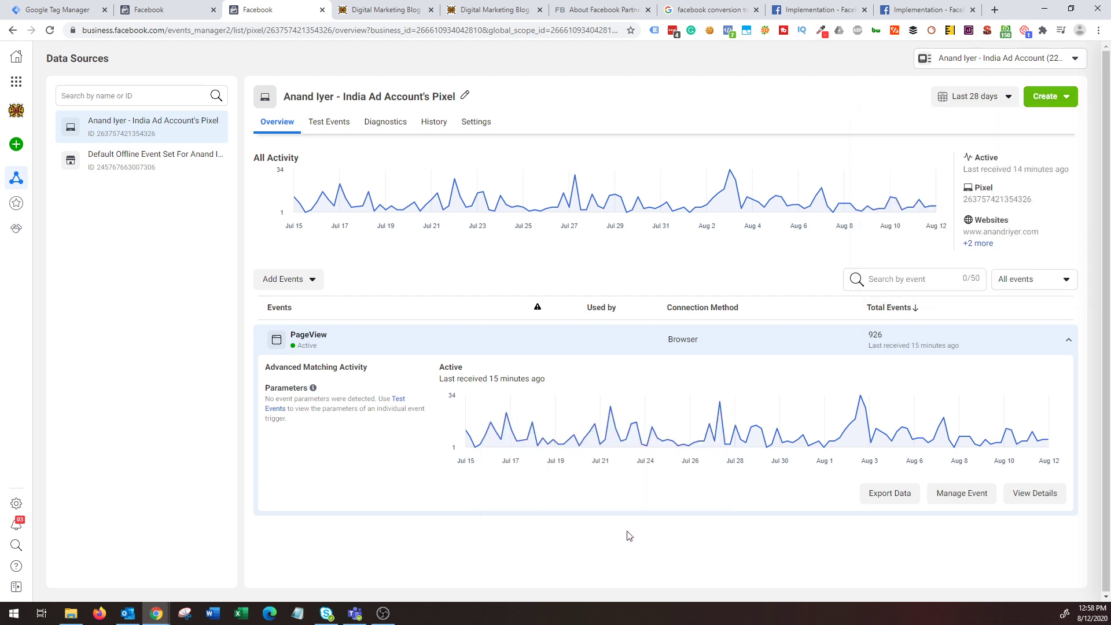